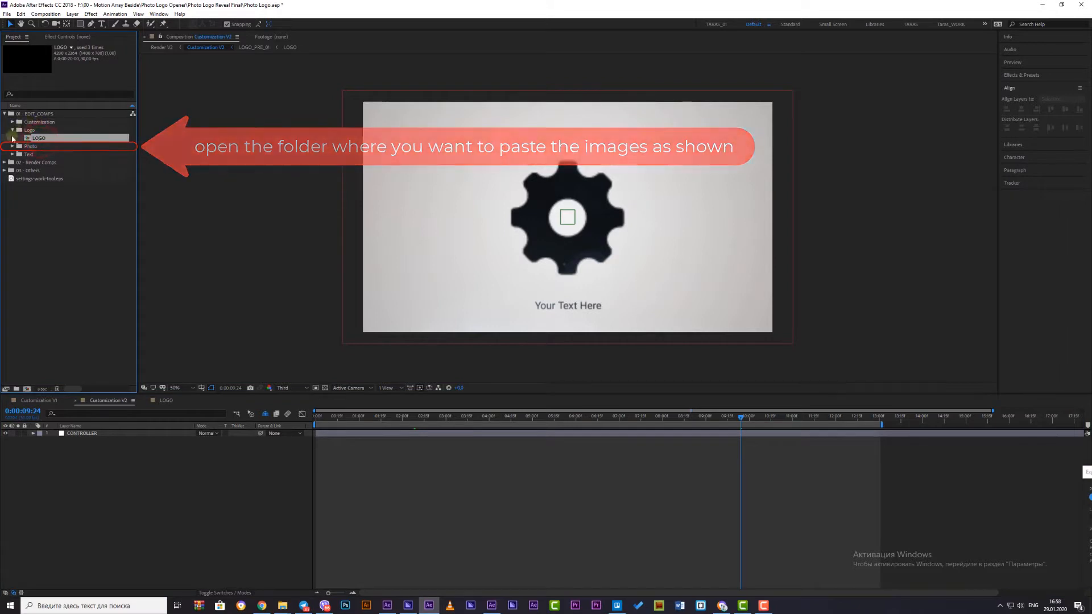
Expand the Photo and Customization folders and open the Customization V2 composition
{"action": "left_click", "coordinate": [12, 147]}
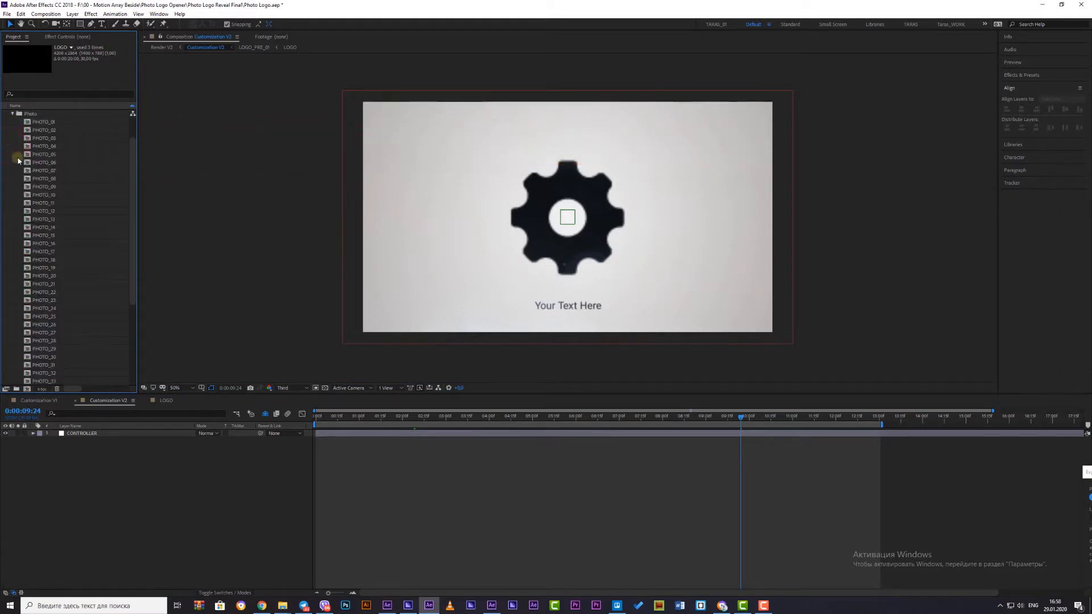
{"action": "scroll", "coordinate": [35, 192], "scroll_direction": "up", "scroll_amount": 2}
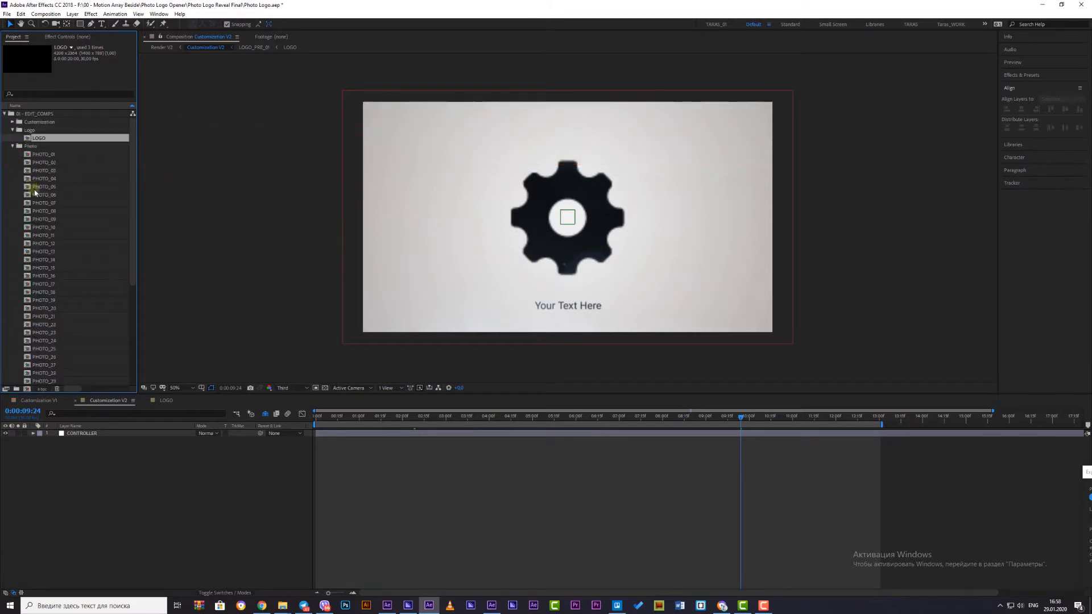
{"action": "left_click", "coordinate": [12, 122]}
{"action": "left_click", "coordinate": [66, 139]}
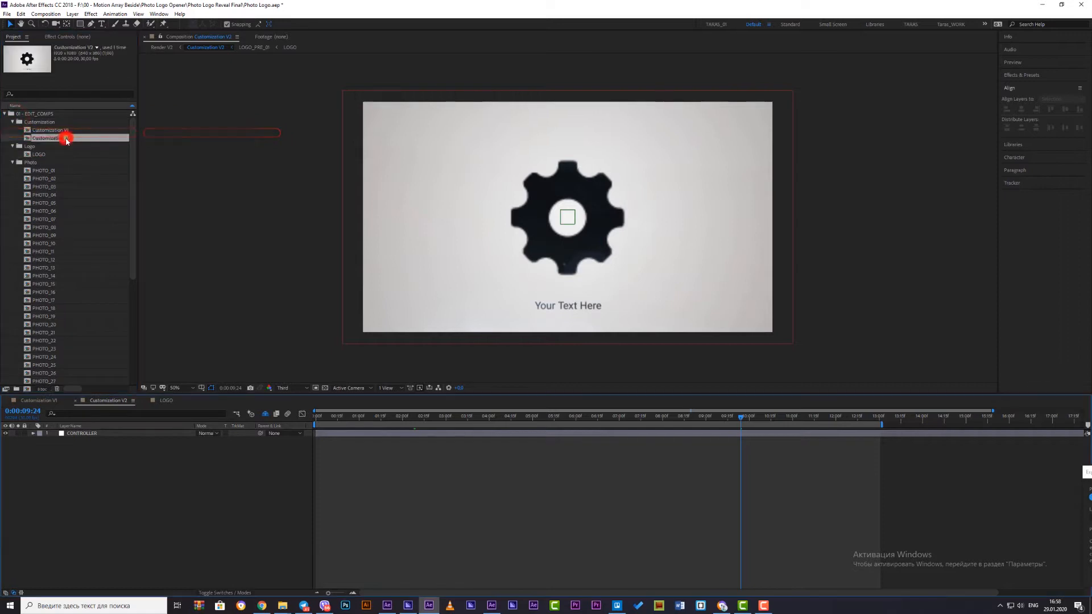
{"action": "left_click", "coordinate": [118, 402]}
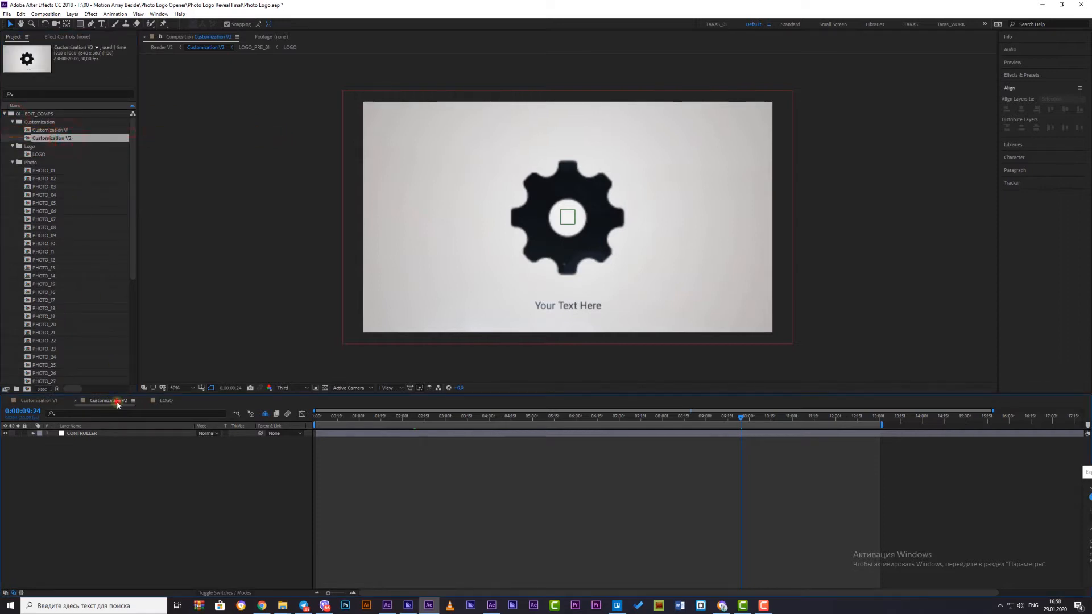
Preview the Customization V2 animation at several points in time, ending at 0:00:04:14
{"action": "left_click_drag", "start_coordinate": [357, 422], "coordinate": [374, 421]}
{"action": "key", "text": "ctrl+z"}
{"action": "left_click", "coordinate": [364, 419]}
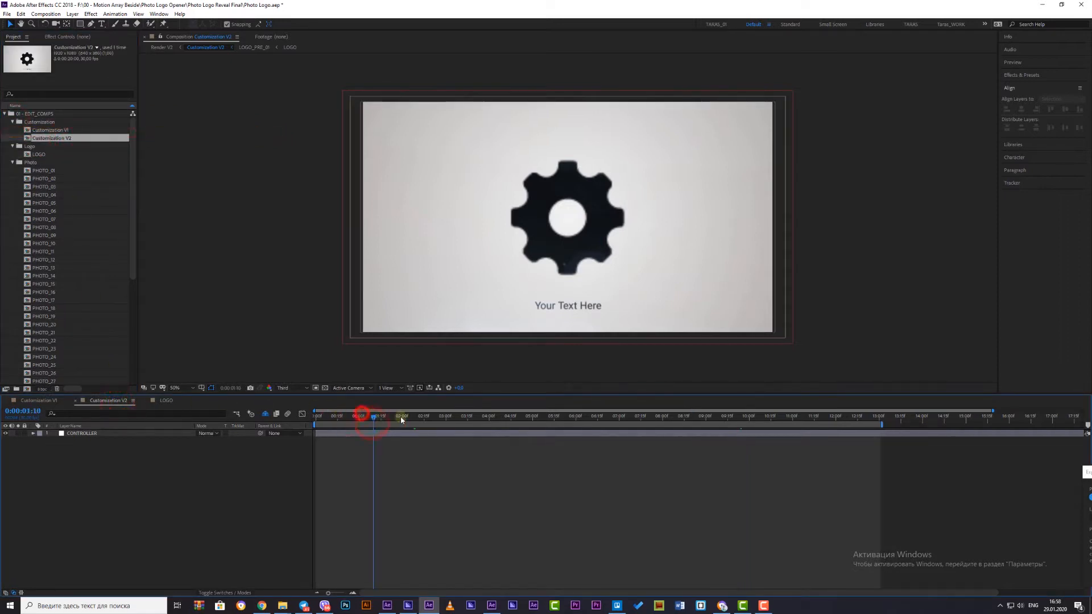
{"action": "left_click", "coordinate": [443, 419]}
{"action": "left_click", "coordinate": [508, 417]}
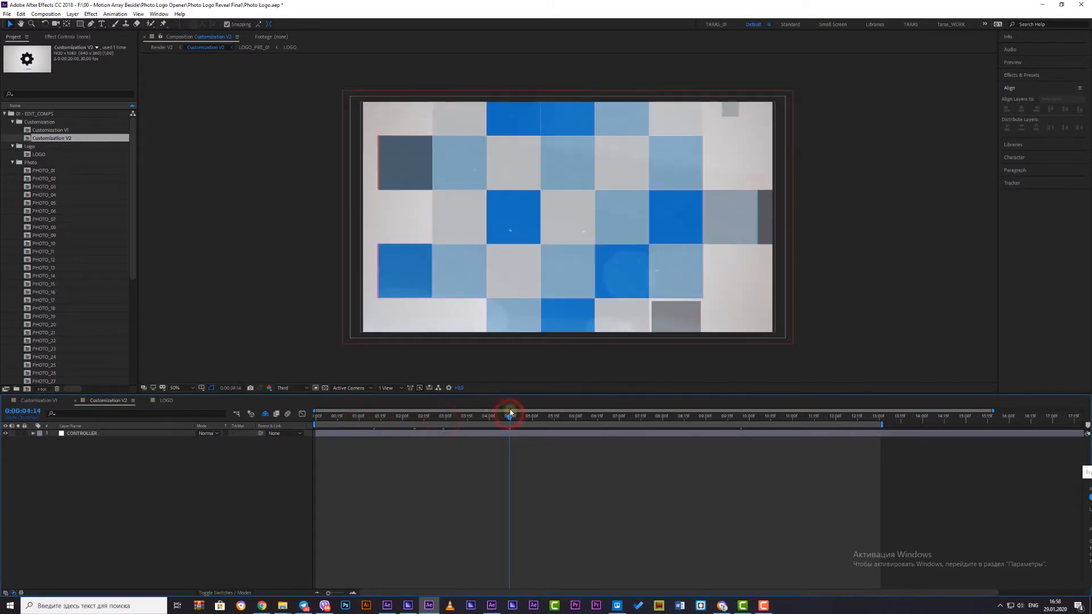
Open the PHOTO_01 and PHOTO_02 compositions from the Photo folder
{"action": "left_click", "coordinate": [53, 170]}
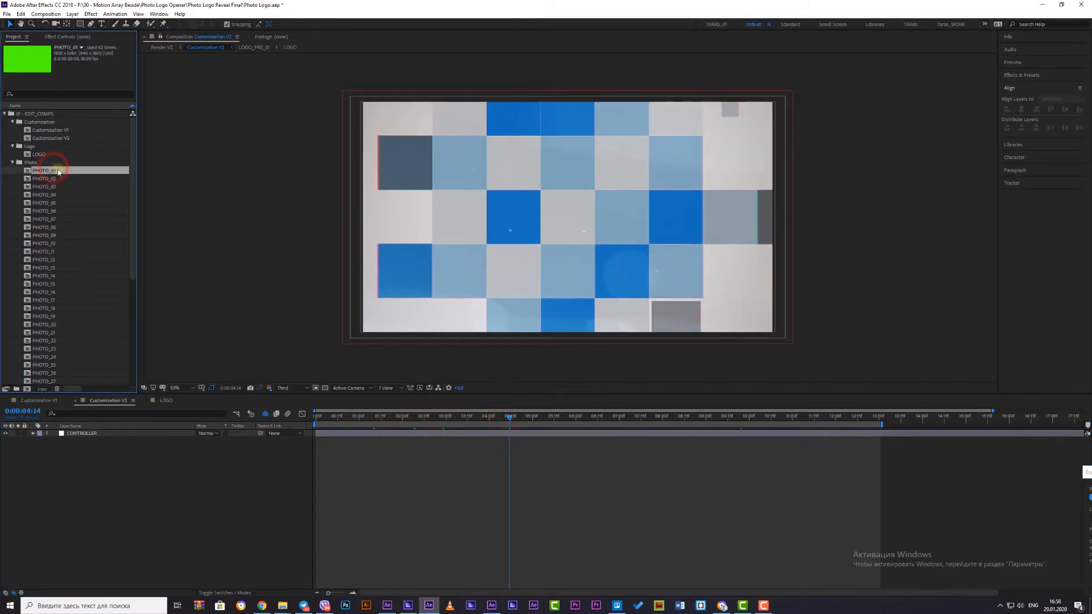
{"action": "double_click", "coordinate": [59, 170]}
{"action": "double_click", "coordinate": [52, 179]}
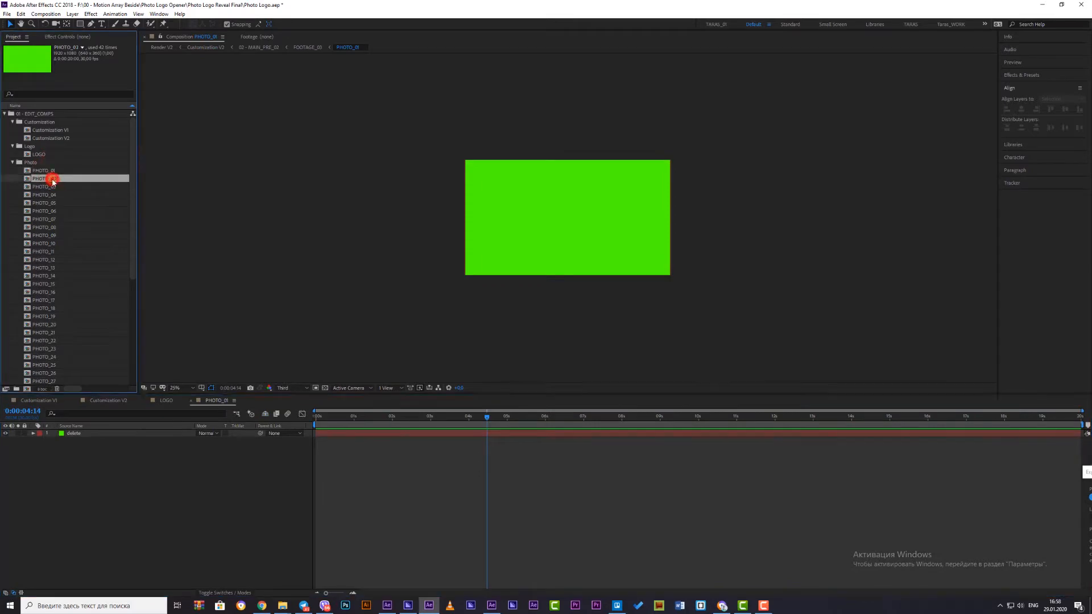
Import twenty JPG photos as footage from the DELETE folder, from the orange rock-temple image through the green building image
{"action": "left_click", "coordinate": [14, 180]}
{"action": "double_click", "coordinate": [14, 180]}
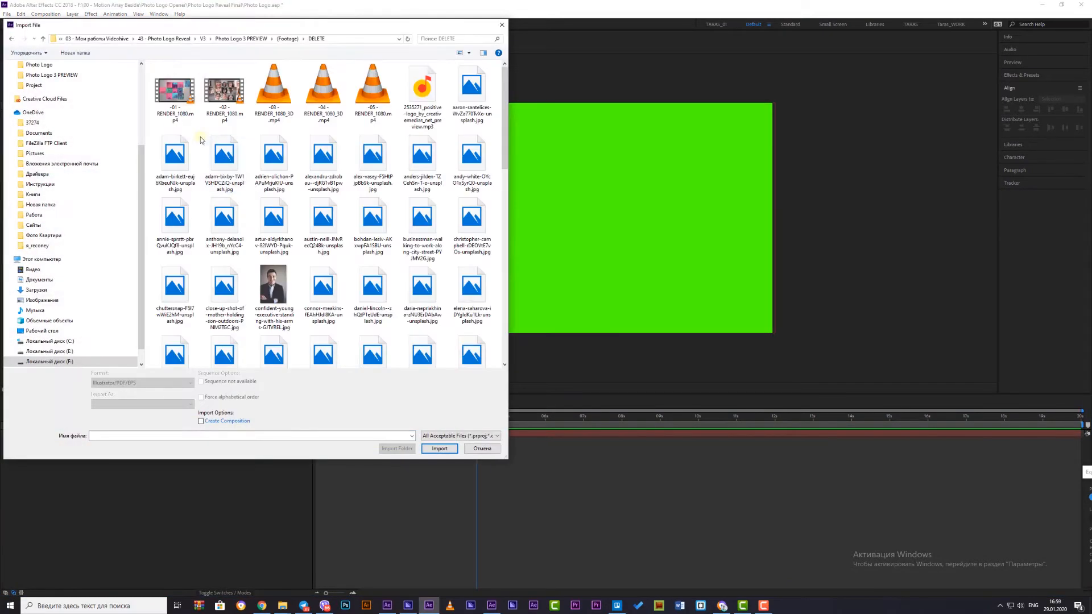
{"action": "left_click", "coordinate": [224, 159]}
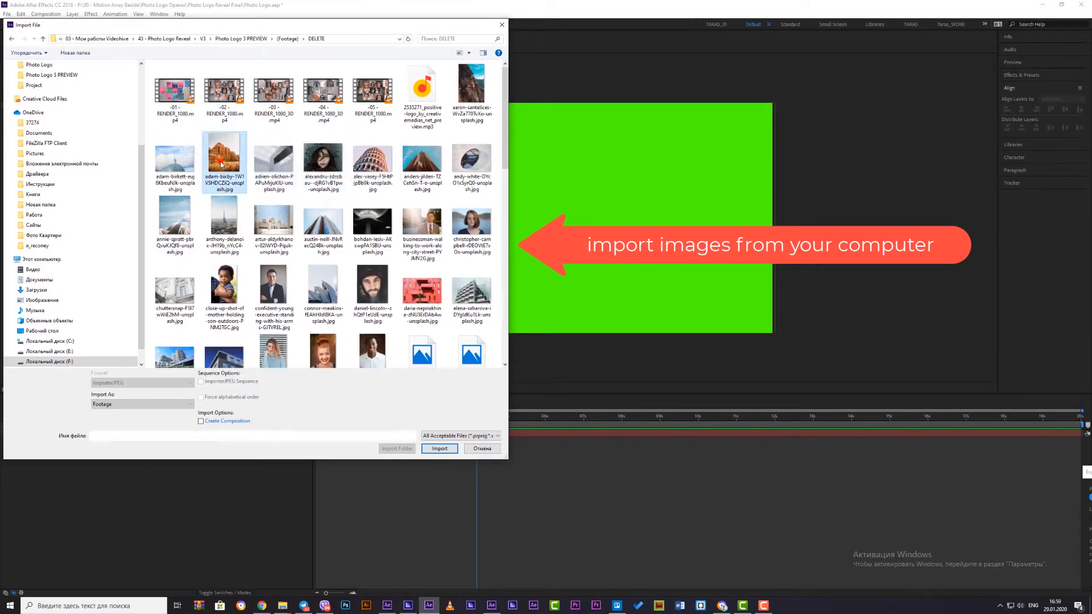
{"action": "left_click", "coordinate": [466, 294], "text": "shift"}
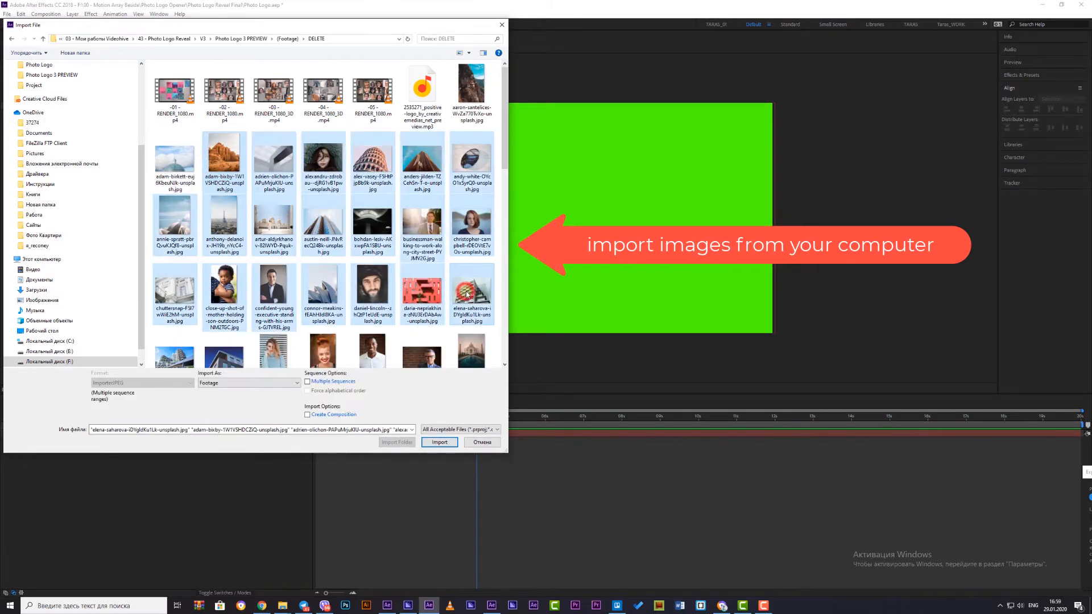
{"action": "left_click", "coordinate": [440, 442]}
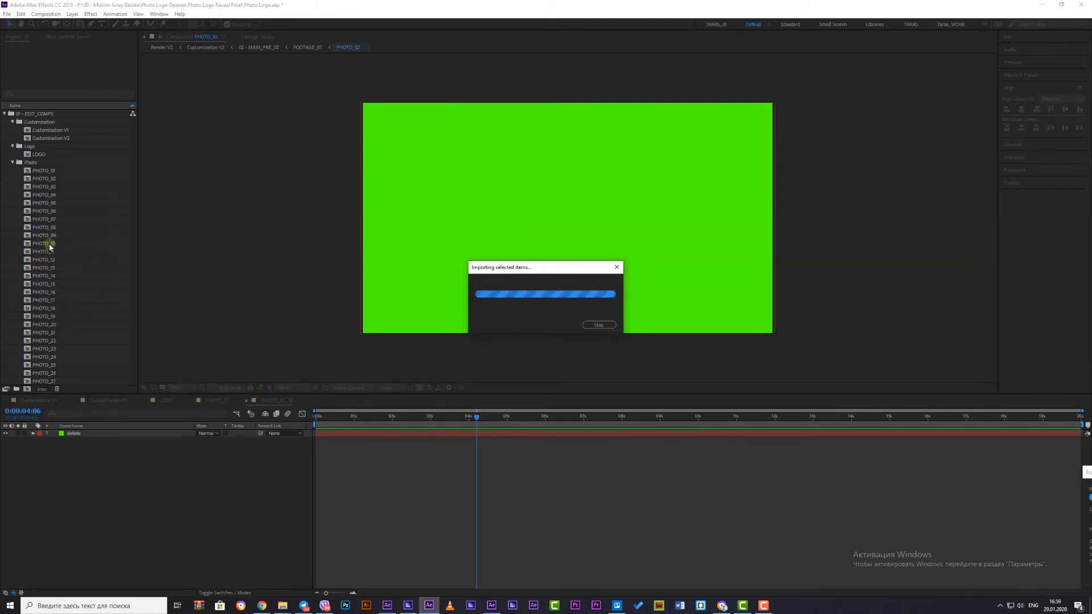
{"action": "left_click", "coordinate": [8, 242]}
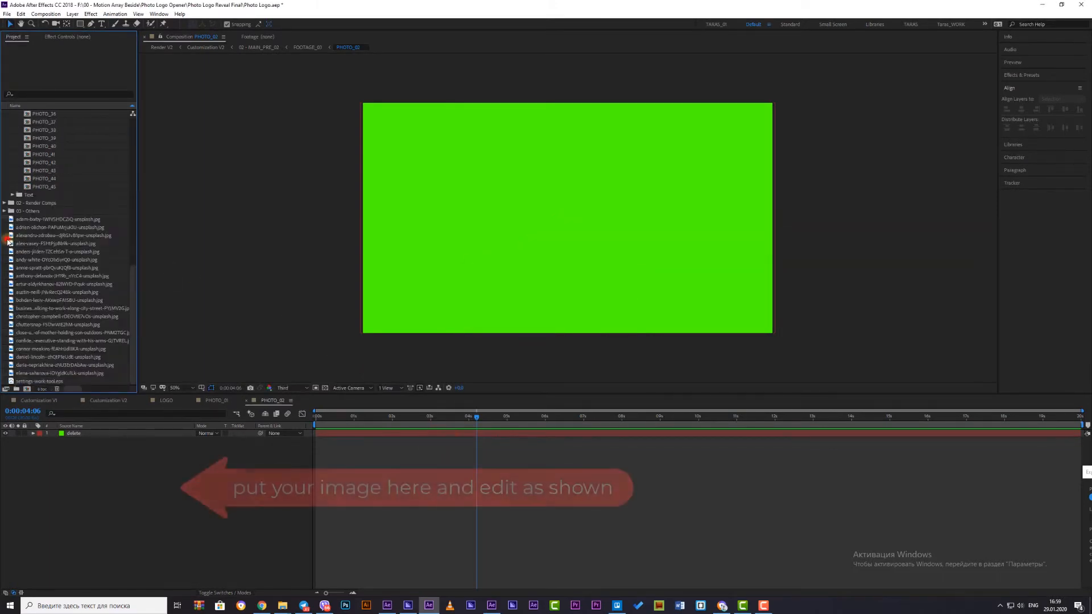
Place the orange rock-temple image above the delete layer in PHOTO_02 and scale it down to fit the frame width
{"action": "left_click_drag", "start_coordinate": [27, 220], "coordinate": [95, 432]}
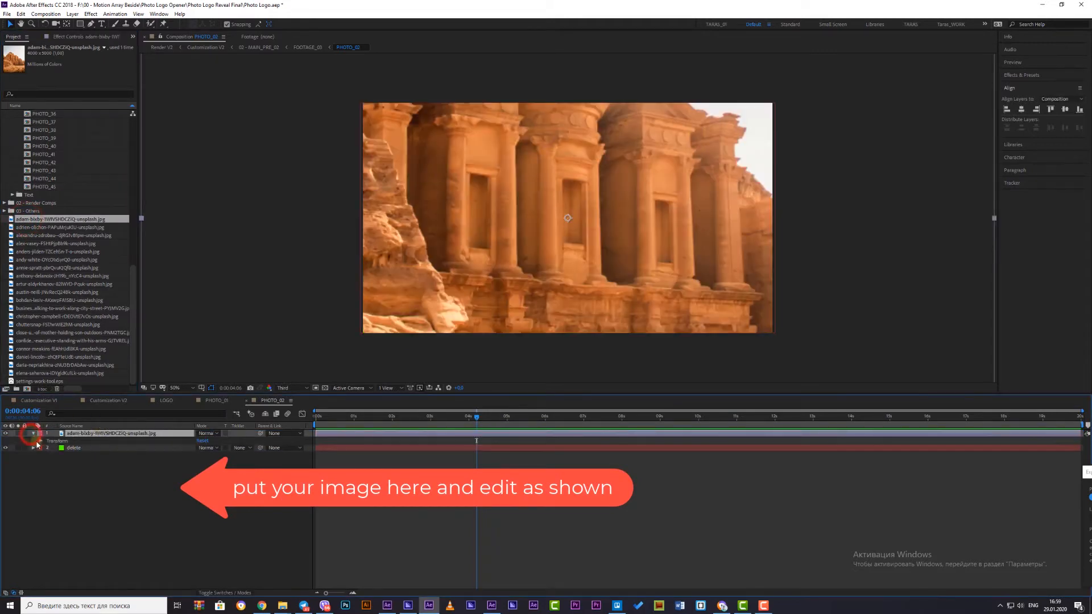
{"action": "left_click", "coordinate": [33, 433]}
{"action": "left_click", "coordinate": [40, 441]}
{"action": "left_click_drag", "start_coordinate": [205, 464], "coordinate": [201, 463]}
Place the white-and-grey architecture image above the delete layer in PHOTO_01 and scale it down to about 33%
{"action": "left_click", "coordinate": [216, 400]}
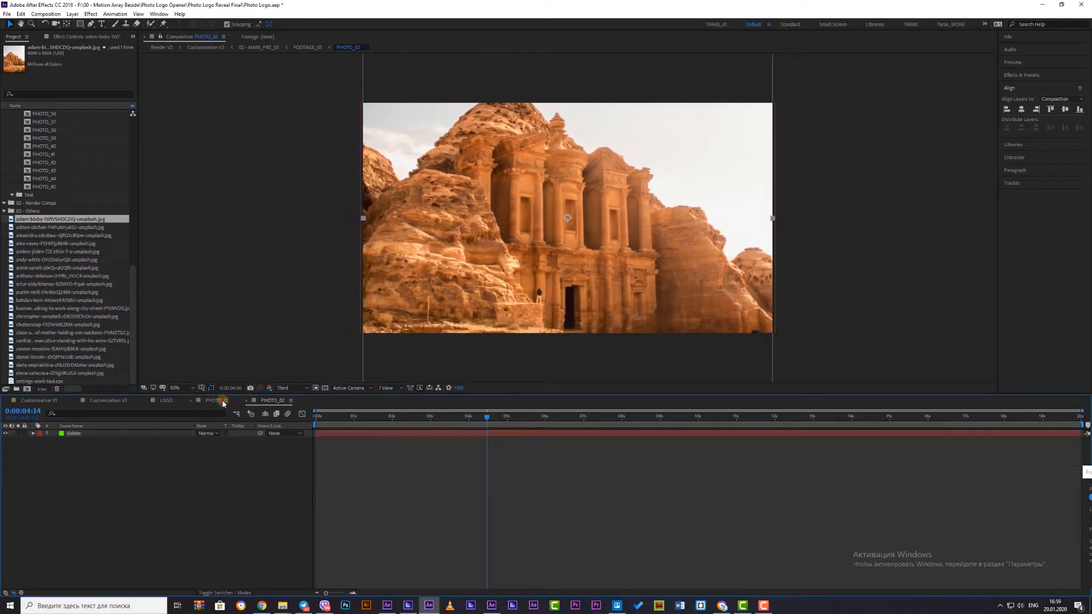
{"action": "left_click_drag", "start_coordinate": [68, 227], "coordinate": [54, 428]}
{"action": "left_click", "coordinate": [33, 434]}
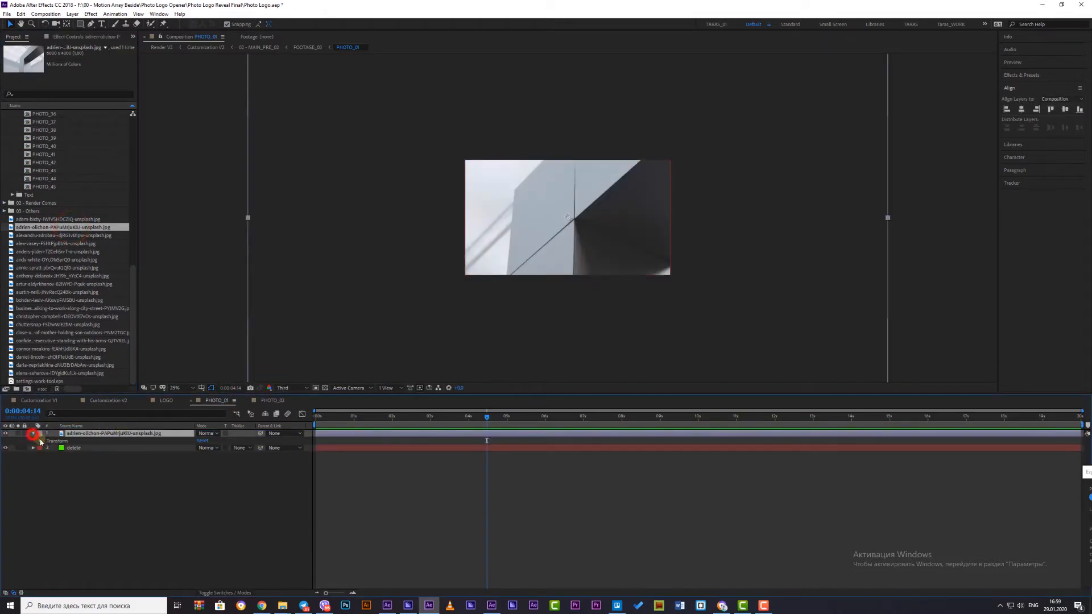
{"action": "left_click", "coordinate": [40, 441]}
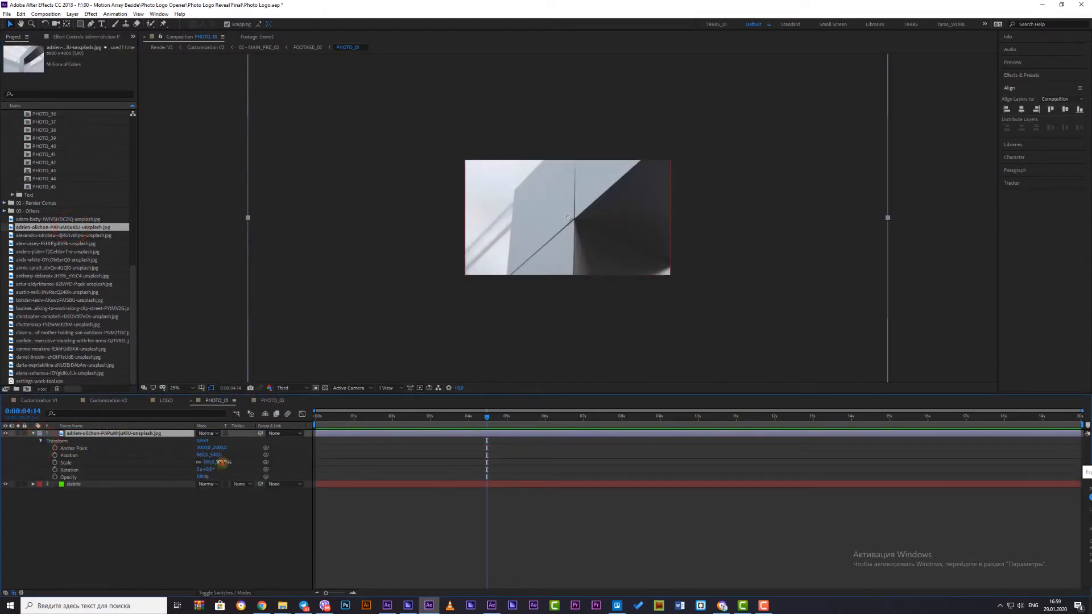
{"action": "left_click_drag", "start_coordinate": [221, 462], "coordinate": [198, 464]}
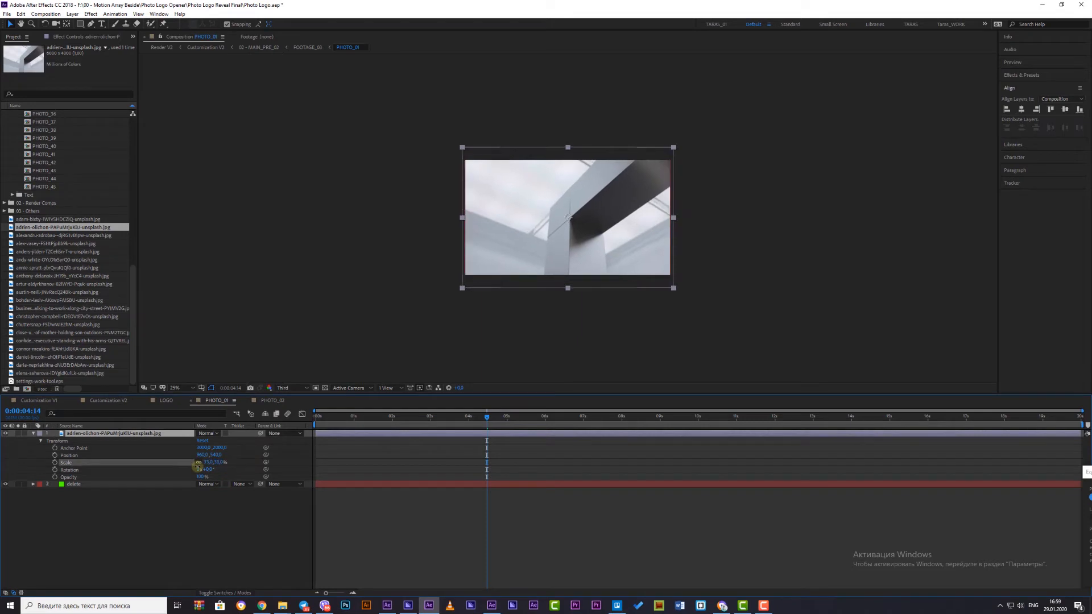
Open the compositions PHOTO_03 through PHOTO_08 from the Photo folder
{"action": "scroll", "coordinate": [46, 217], "scroll_direction": "up", "scroll_amount": 15}
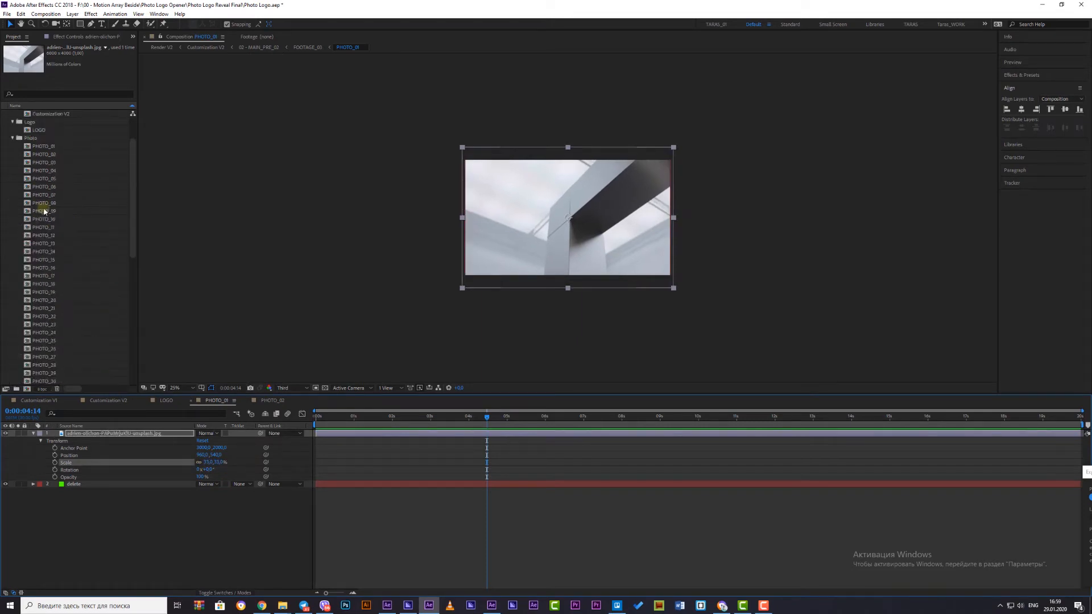
{"action": "double_click", "coordinate": [53, 187]}
{"action": "double_click", "coordinate": [53, 194]}
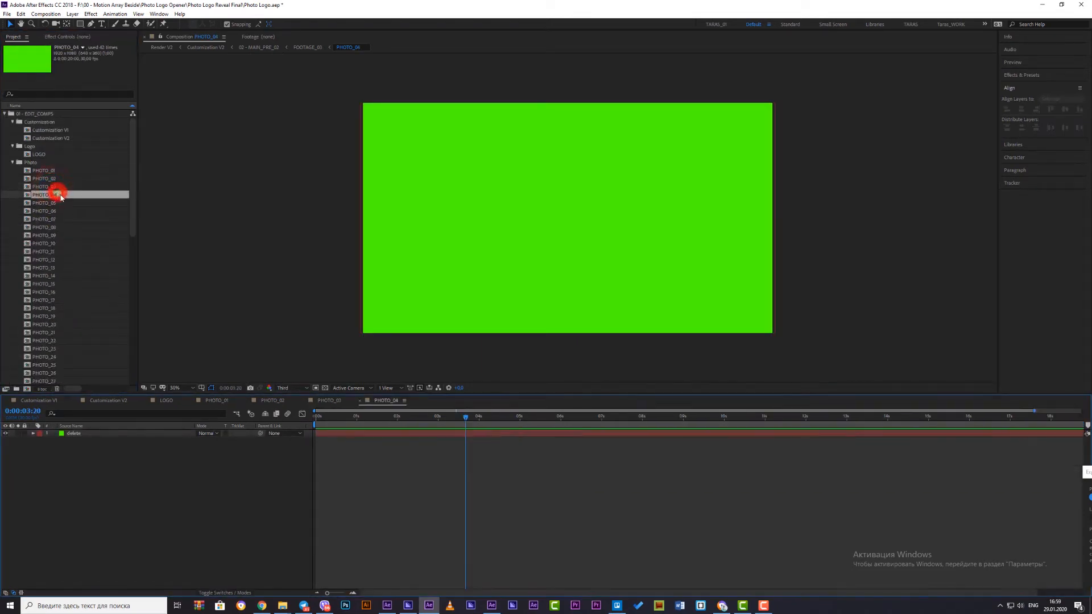
{"action": "double_click", "coordinate": [57, 203]}
{"action": "double_click", "coordinate": [57, 211]}
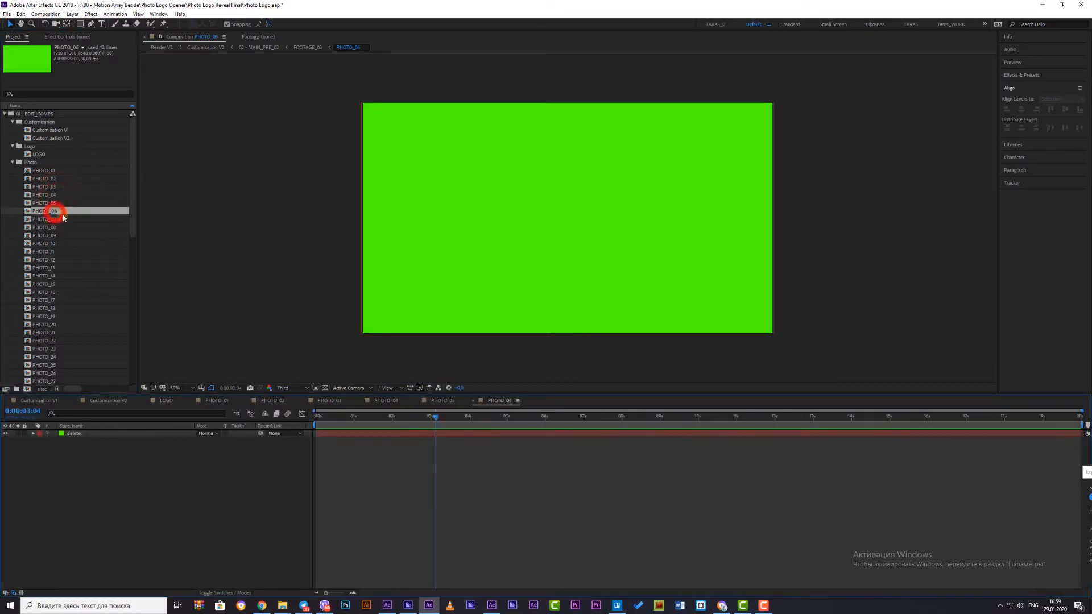
{"action": "double_click", "coordinate": [60, 220]}
{"action": "double_click", "coordinate": [61, 228]}
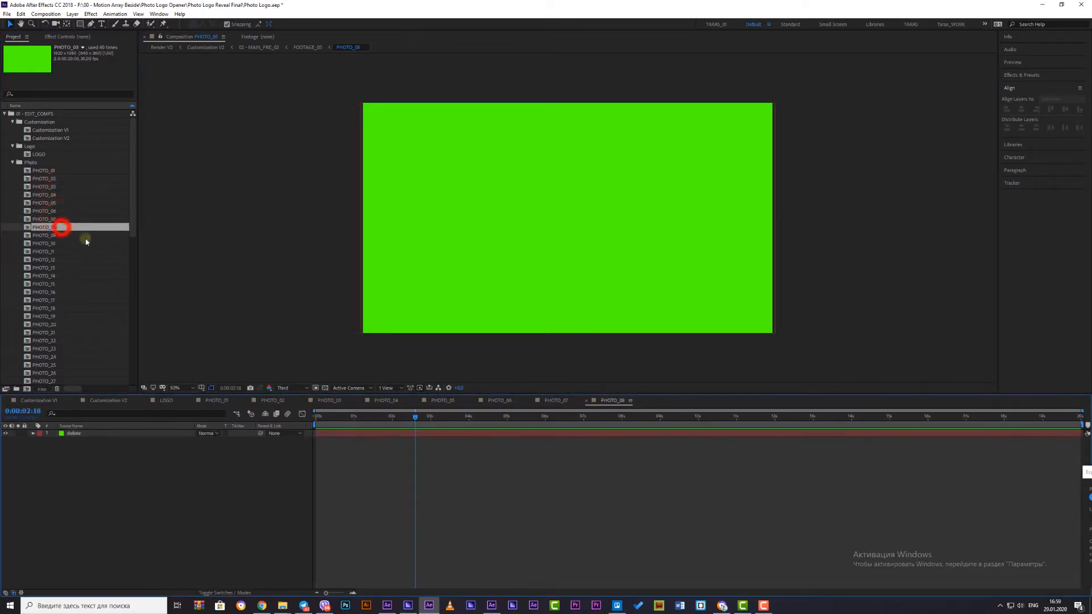
Place the businessman-on-city-street image above the delete layer in PHOTO_03 and scale it down to about 37%
{"action": "left_click", "coordinate": [322, 401]}
{"action": "scroll", "coordinate": [60, 304], "scroll_direction": "down", "scroll_amount": 12}
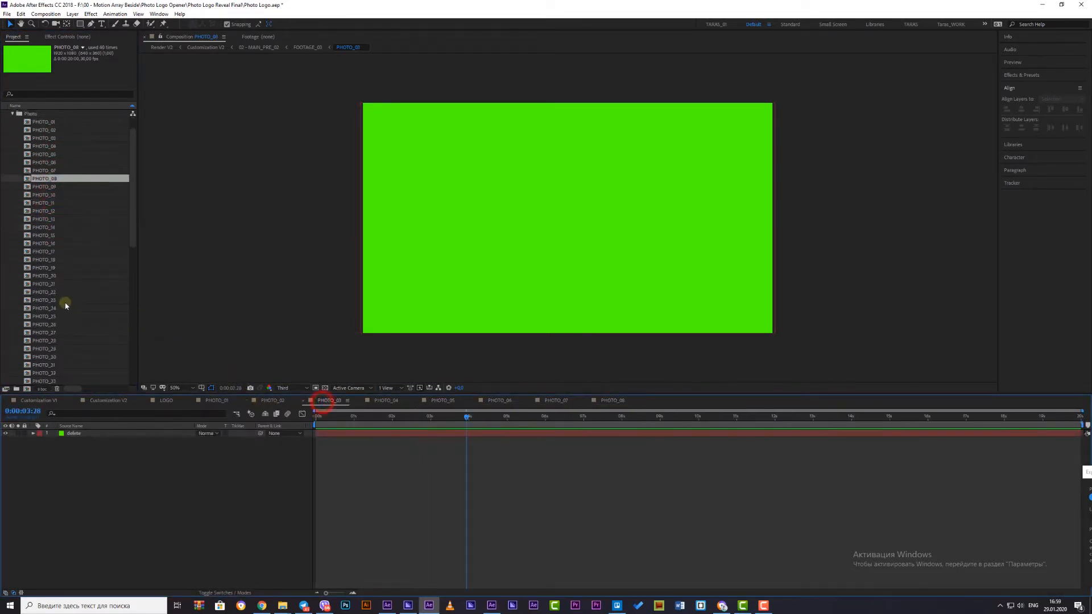
{"action": "left_click_drag", "start_coordinate": [58, 312], "coordinate": [110, 435]}
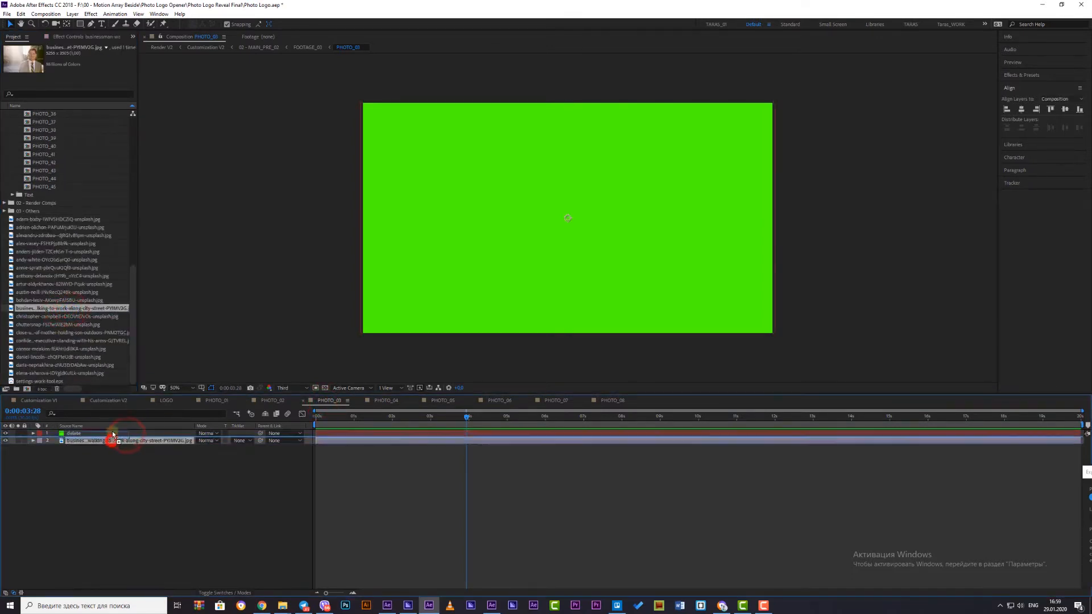
{"action": "left_click", "coordinate": [33, 434]}
{"action": "left_click", "coordinate": [40, 441]}
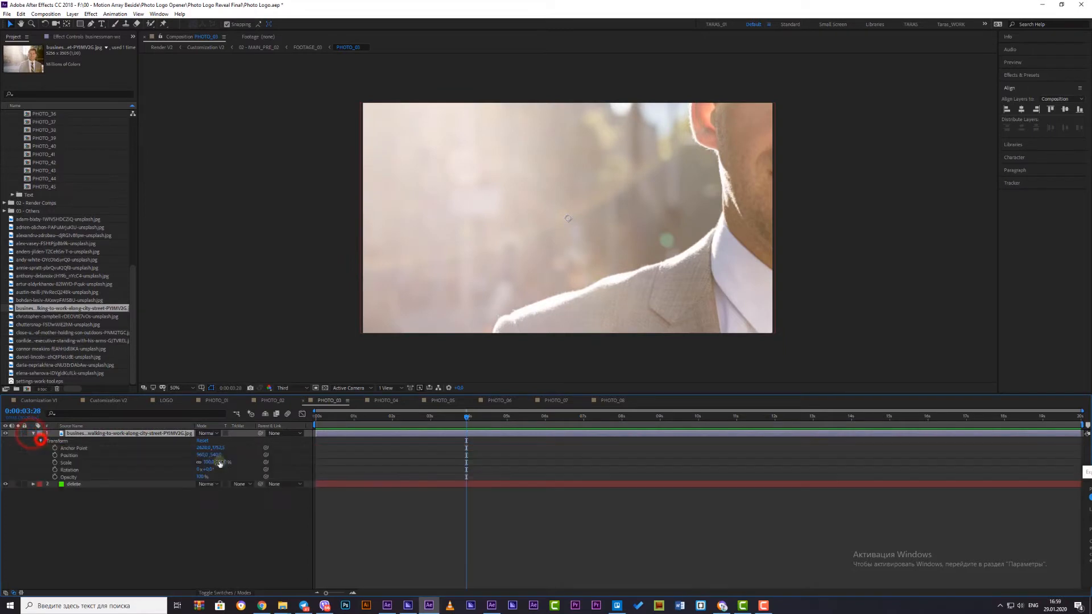
{"action": "left_click_drag", "start_coordinate": [217, 465], "coordinate": [193, 462]}
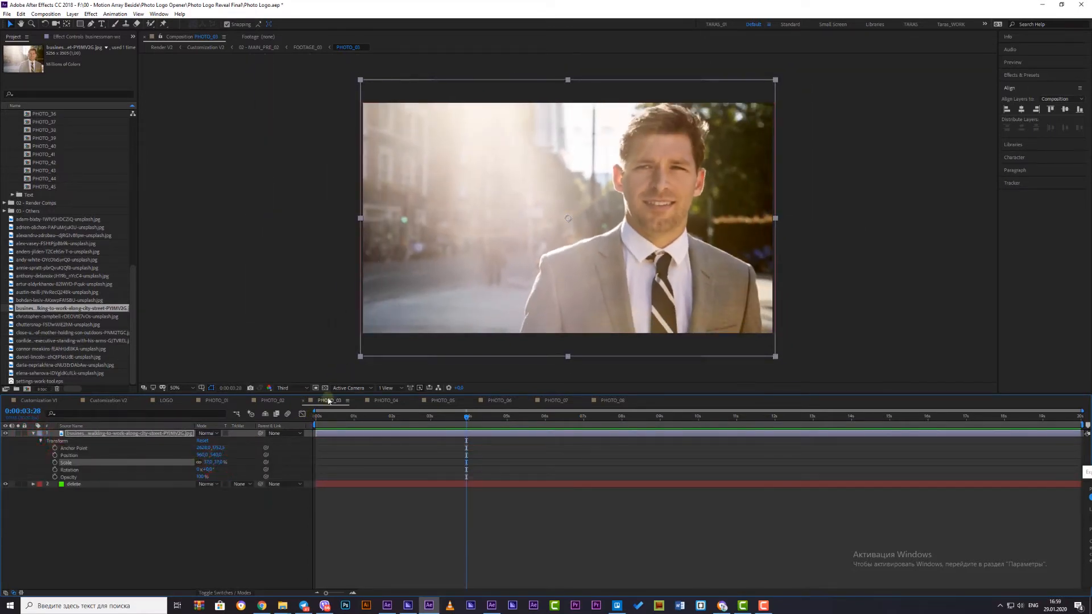
Place the white-domed mosque image above the delete layer in PHOTO_04, scale it down to fit, and switch to PHOTO_05
{"action": "left_click", "coordinate": [384, 401]}
{"action": "left_click_drag", "start_coordinate": [53, 284], "coordinate": [112, 435]}
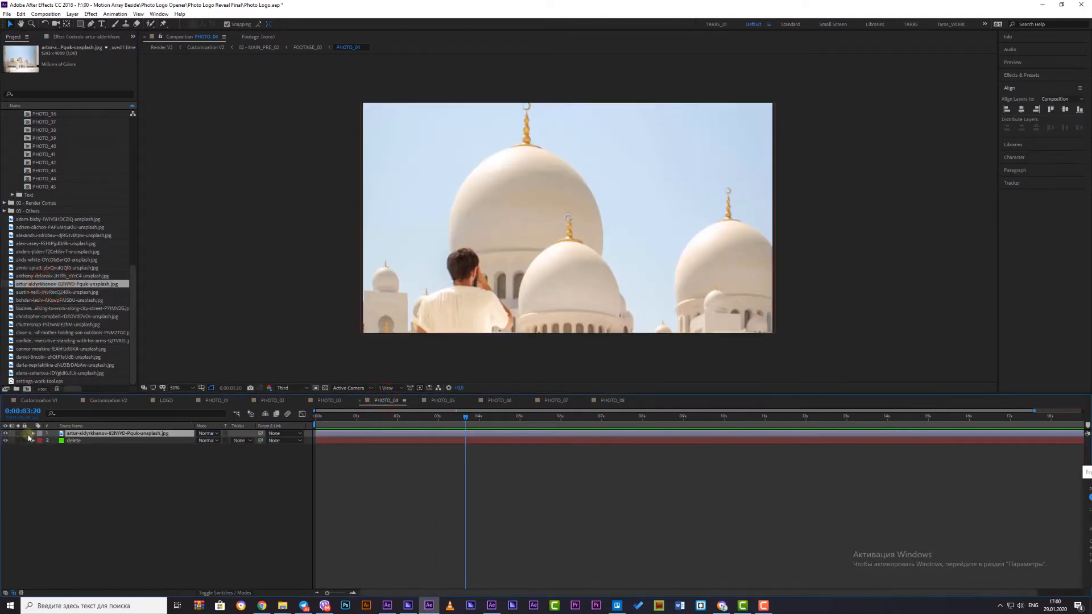
{"action": "left_click", "coordinate": [33, 434]}
{"action": "left_click", "coordinate": [39, 442]}
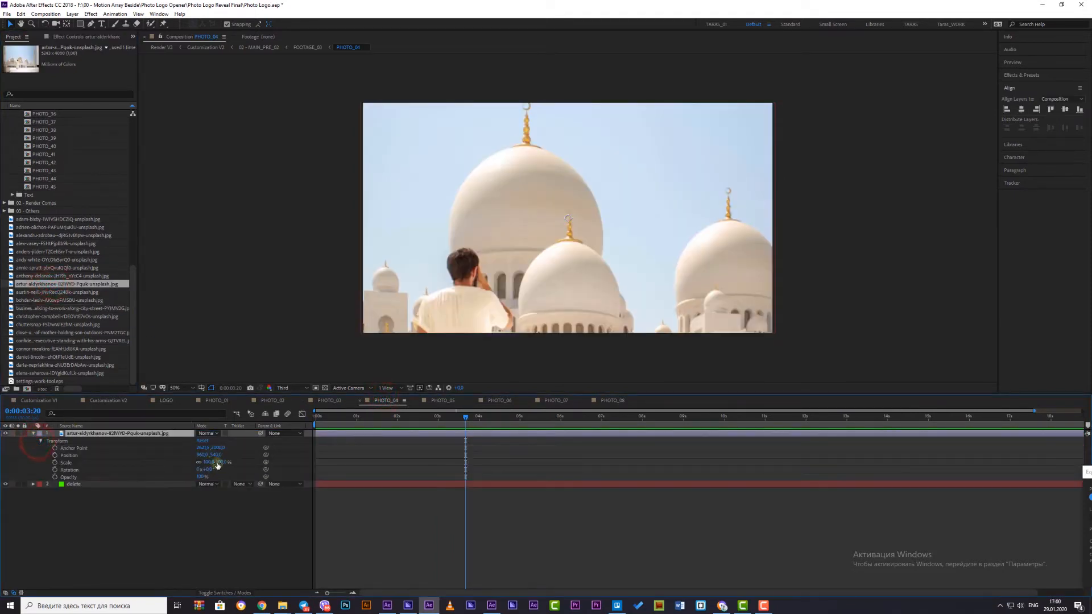
{"action": "mouse_move", "coordinate": [217, 465]}
{"action": "left_mouse_down"}
{"action": "mouse_move", "coordinate": [193, 464]}
{"action": "mouse_move", "coordinate": [212, 462]}
{"action": "left_mouse_up"}
{"action": "left_click", "coordinate": [448, 401]}
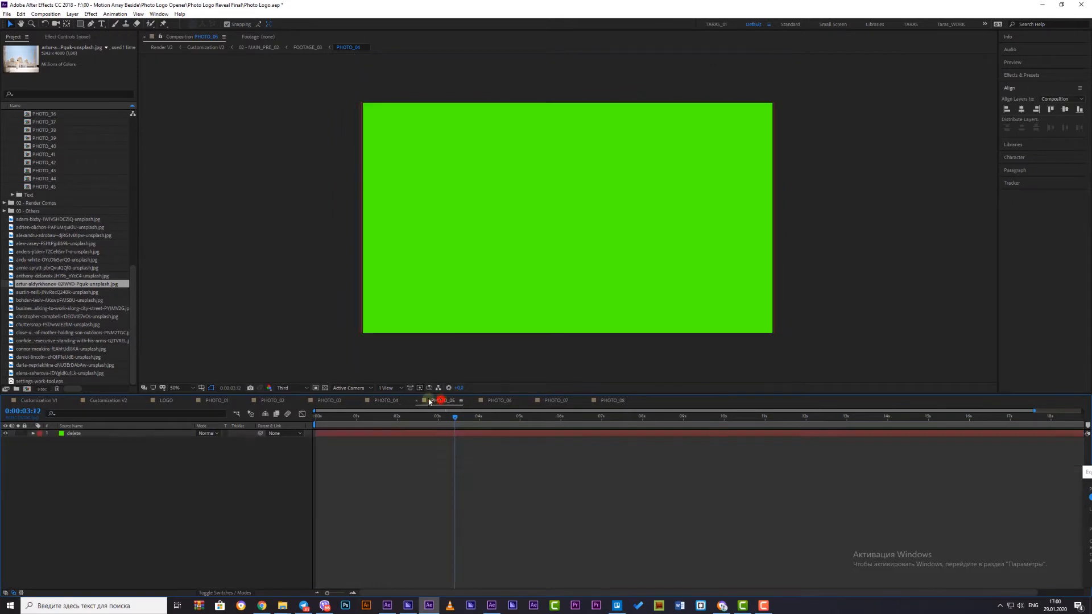
{"action": "left_click_drag", "start_coordinate": [80, 308], "coordinate": [97, 433]}
{"action": "left_click", "coordinate": [33, 434]}
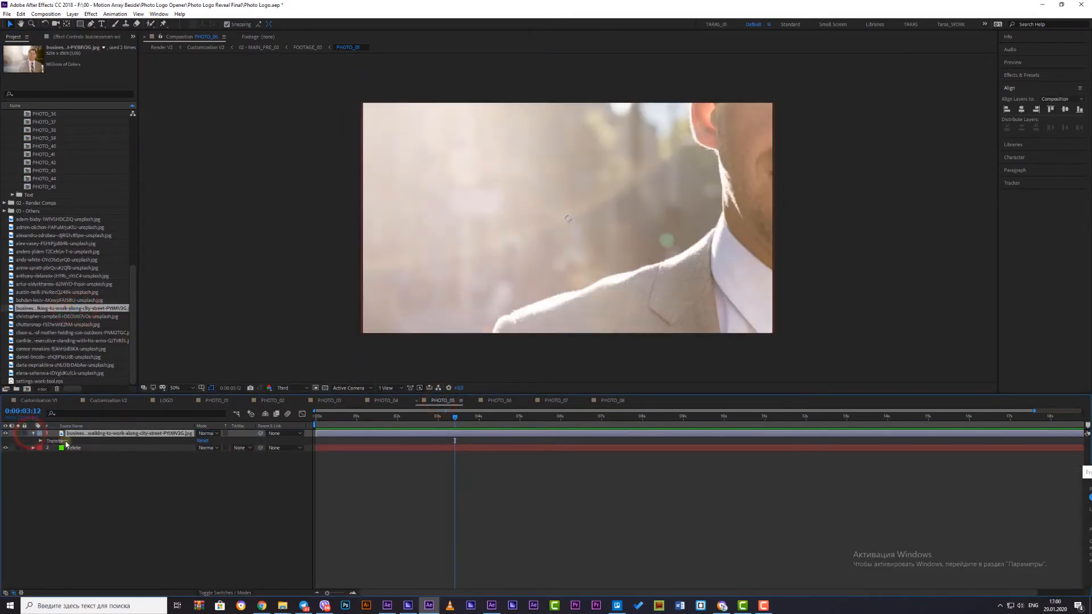
{"action": "left_click", "coordinate": [40, 442]}
{"action": "left_click_drag", "start_coordinate": [217, 463], "coordinate": [199, 463]}
{"action": "left_click", "coordinate": [107, 435]}
{"action": "key", "text": "Delete"}
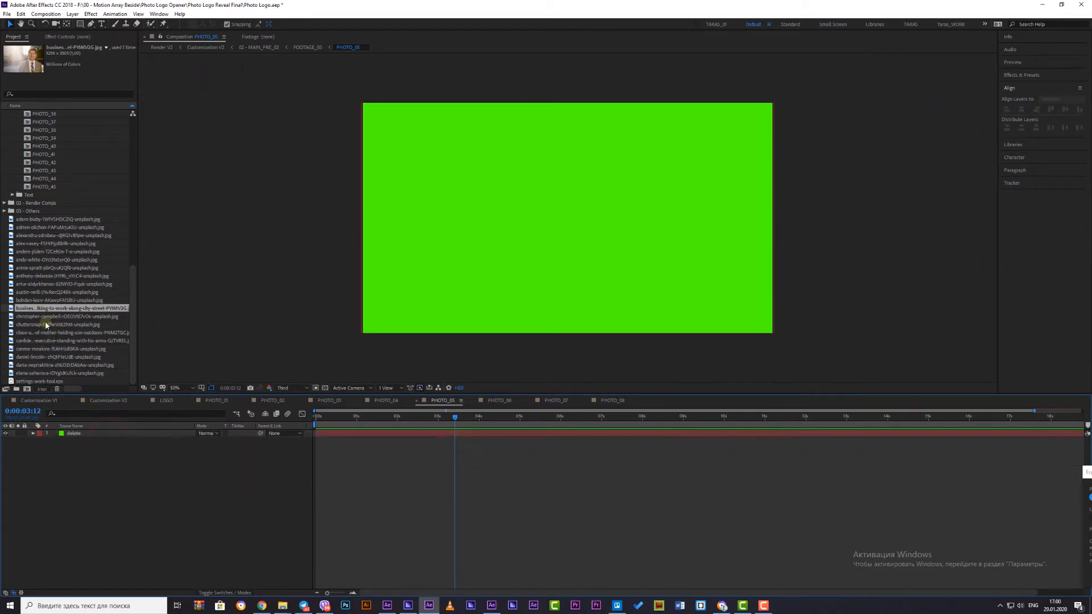
Place the red-haired woman's portrait above the delete layer in PHOTO_05 and scale it down to about 38%
{"action": "left_click", "coordinate": [47, 317]}
{"action": "left_click_drag", "start_coordinate": [60, 320], "coordinate": [104, 433]}
{"action": "left_click", "coordinate": [33, 433]}
{"action": "left_click", "coordinate": [39, 442]}
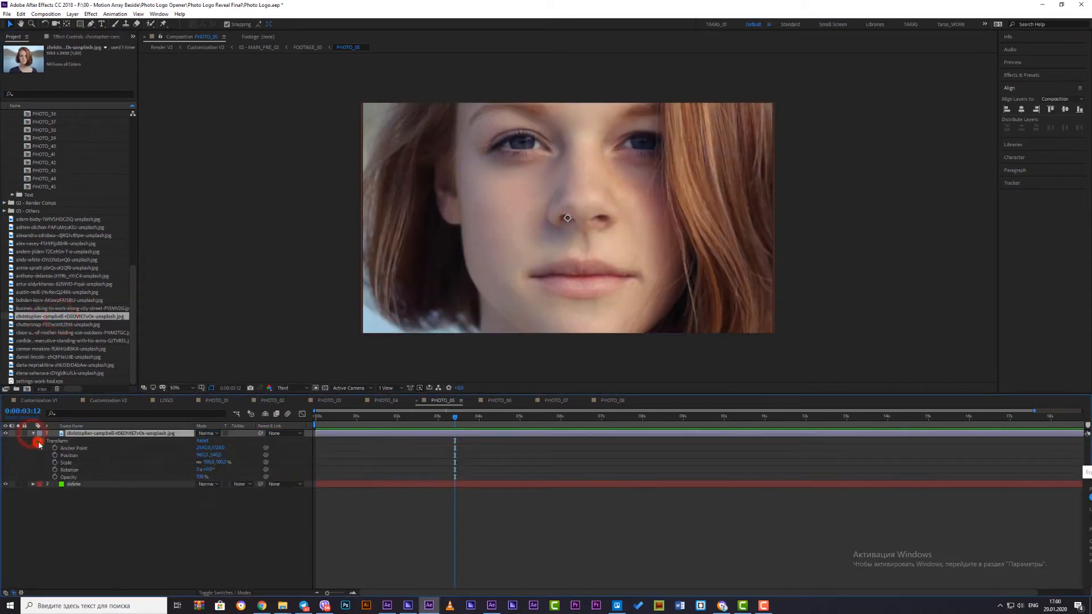
{"action": "left_click_drag", "start_coordinate": [224, 463], "coordinate": [198, 464]}
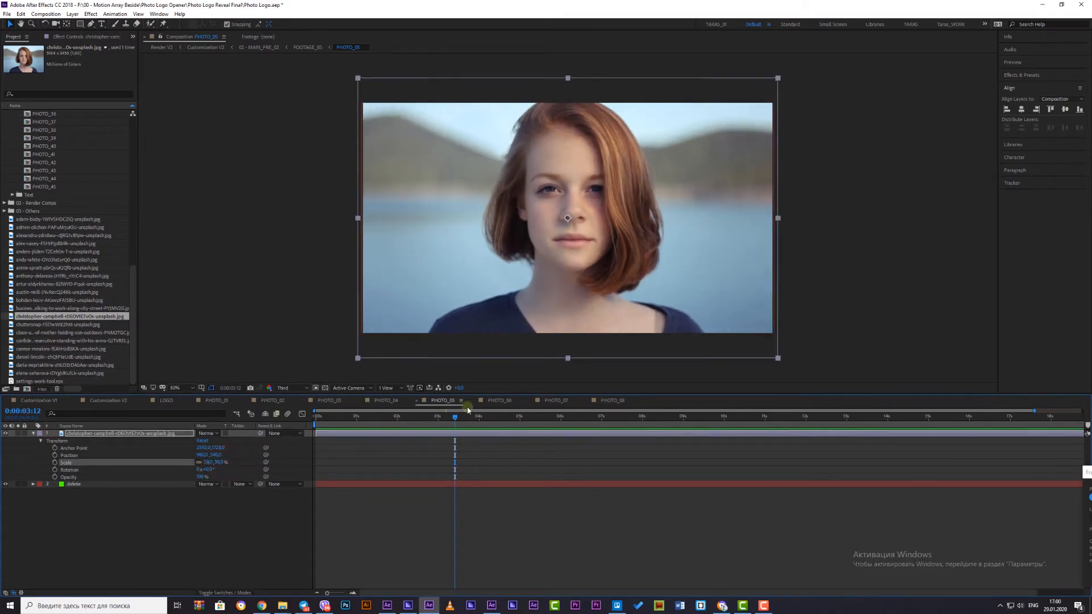
Place the smiling executive image above the delete layer in PHOTO_06, scale it to about 41%, and move it down to frame his face
{"action": "left_click", "coordinate": [481, 401]}
{"action": "left_click", "coordinate": [80, 340]}
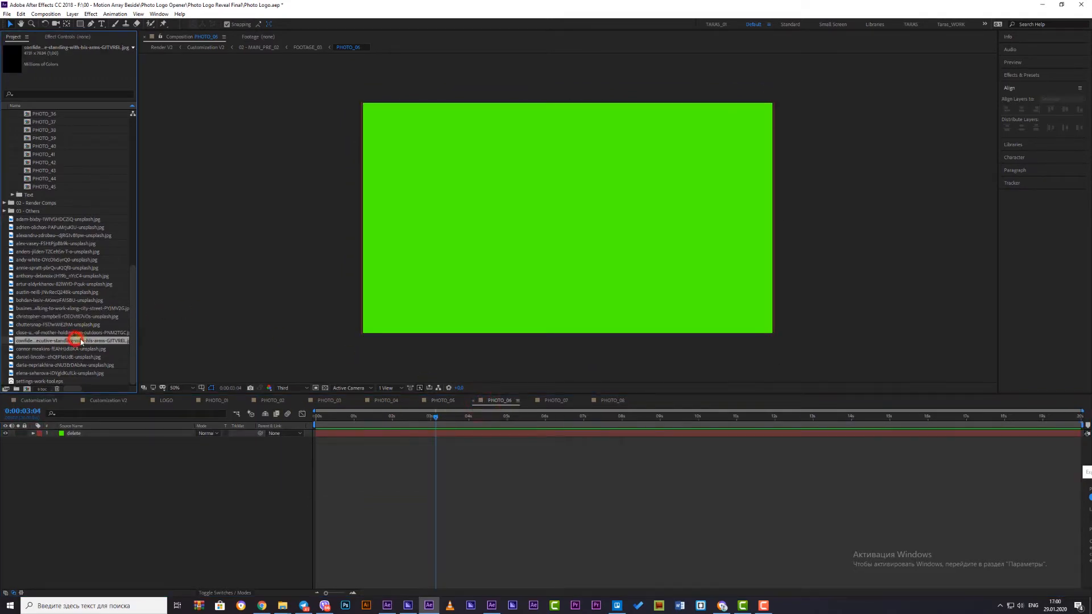
{"action": "left_click_drag", "start_coordinate": [85, 341], "coordinate": [31, 434]}
{"action": "left_click", "coordinate": [33, 434]}
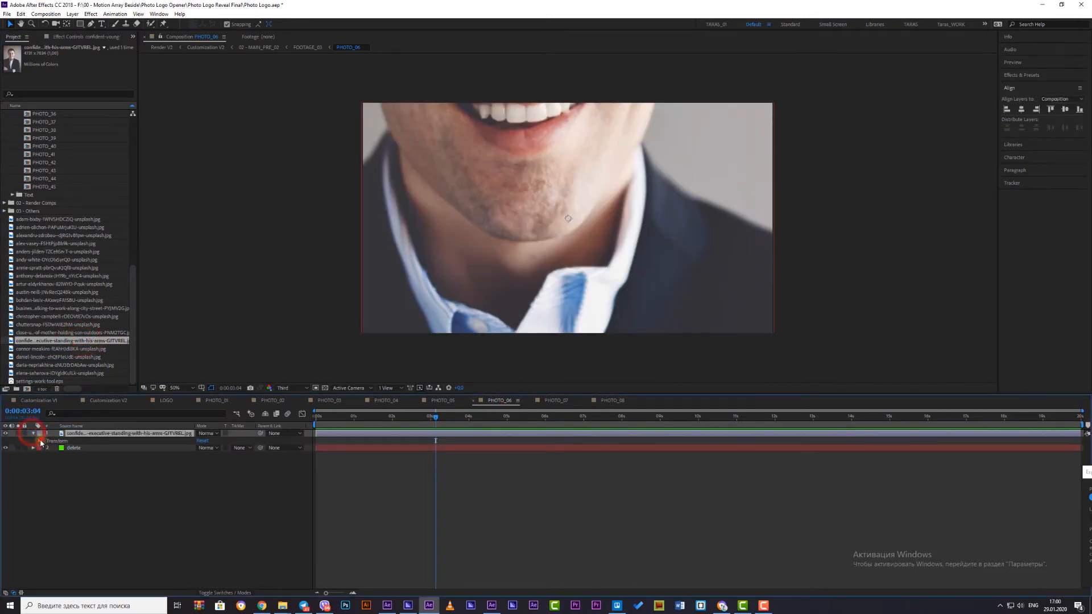
{"action": "left_click", "coordinate": [40, 442]}
{"action": "left_click_drag", "start_coordinate": [221, 463], "coordinate": [220, 462]}
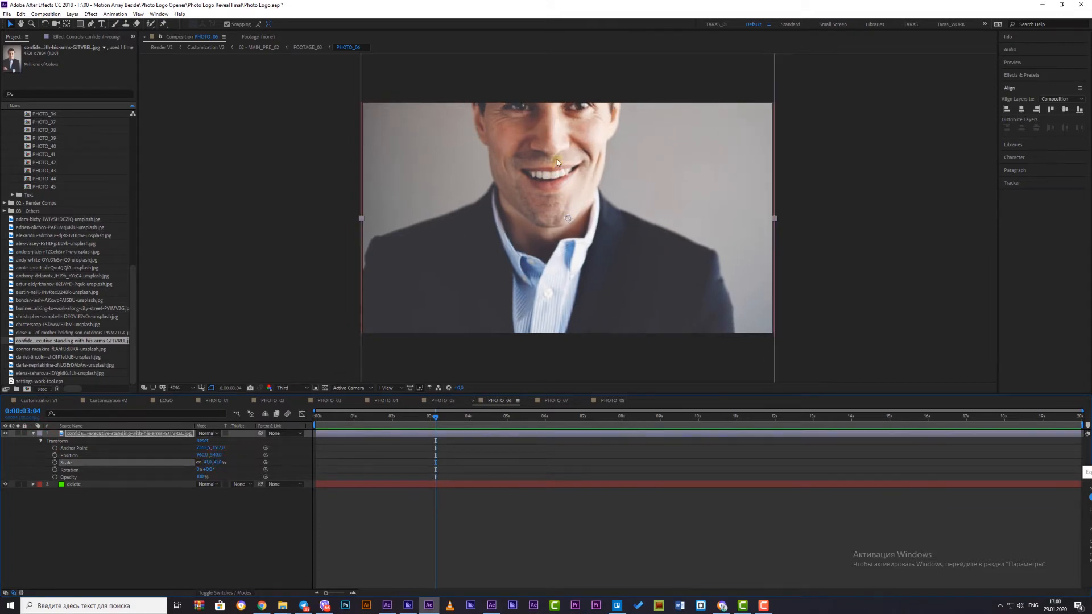
{"action": "left_click_drag", "start_coordinate": [575, 91], "coordinate": [573, 189]}
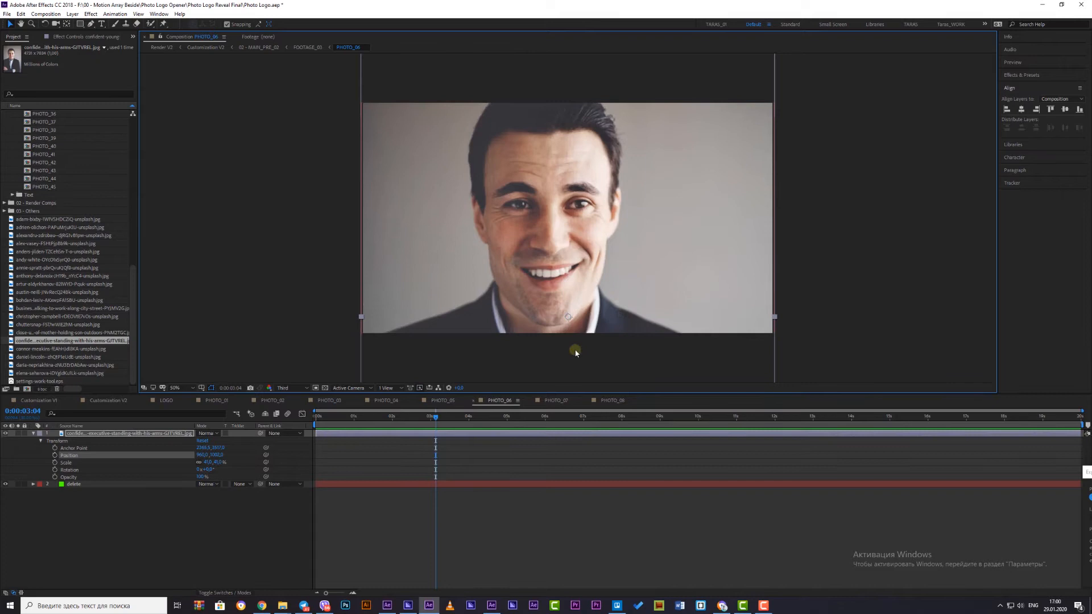
Place the shell-roofed building image above the delete layer in PHOTO_07, scale it up to about 126%, and shift it upward
{"action": "left_click", "coordinate": [547, 401]}
{"action": "left_click", "coordinate": [68, 355]}
{"action": "left_click_drag", "start_coordinate": [77, 351], "coordinate": [128, 427]}
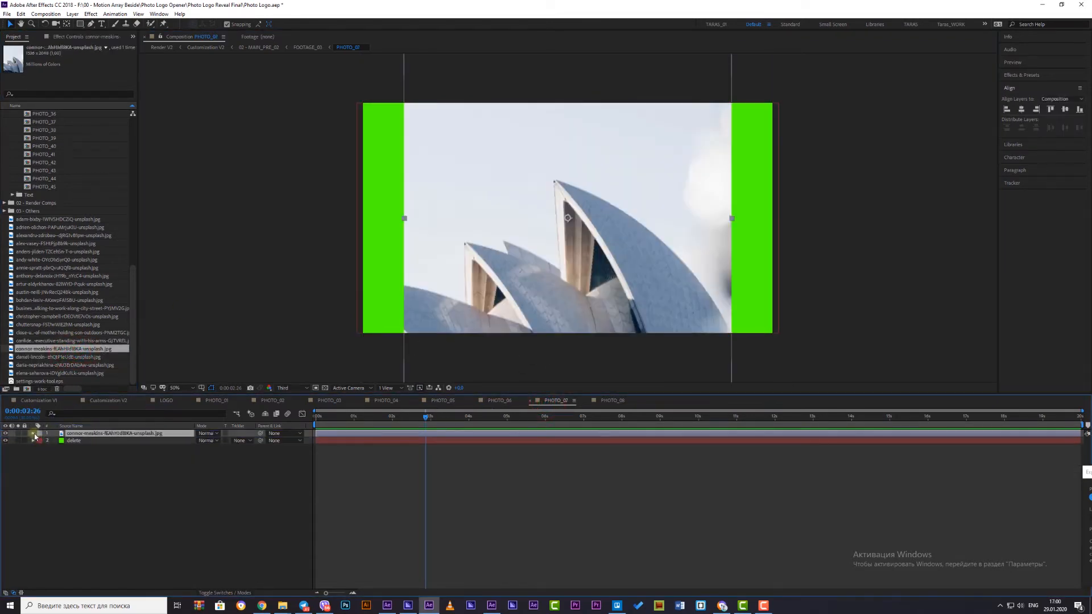
{"action": "left_click", "coordinate": [33, 433]}
{"action": "left_click", "coordinate": [40, 441]}
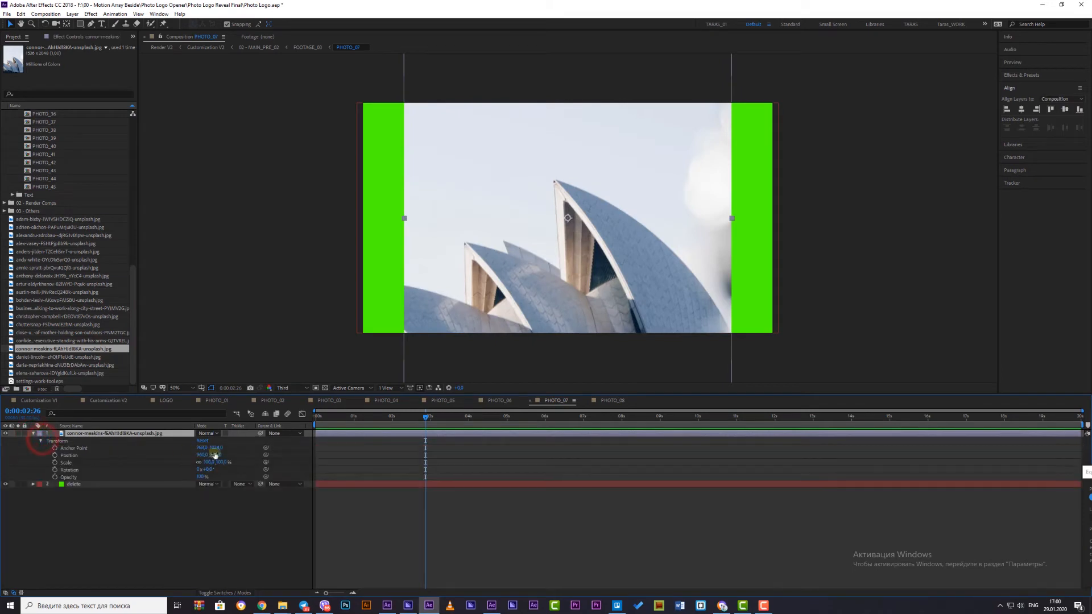
{"action": "mouse_move", "coordinate": [220, 462]}
{"action": "left_mouse_down"}
{"action": "mouse_move", "coordinate": [234, 462]}
{"action": "mouse_move", "coordinate": [211, 455]}
{"action": "left_mouse_up"}
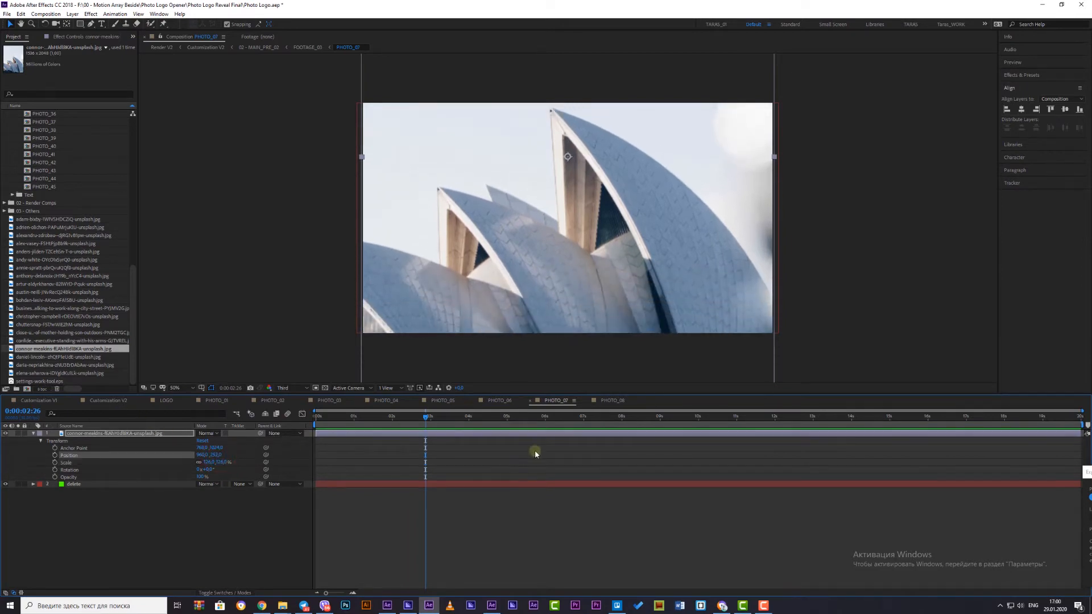
Place the bearded man's portrait above the delete layer in PHOTO_08 and scale it down to fit the frame
{"action": "left_click", "coordinate": [612, 401]}
{"action": "left_click_drag", "start_coordinate": [49, 356], "coordinate": [102, 435]}
{"action": "left_click", "coordinate": [33, 434]}
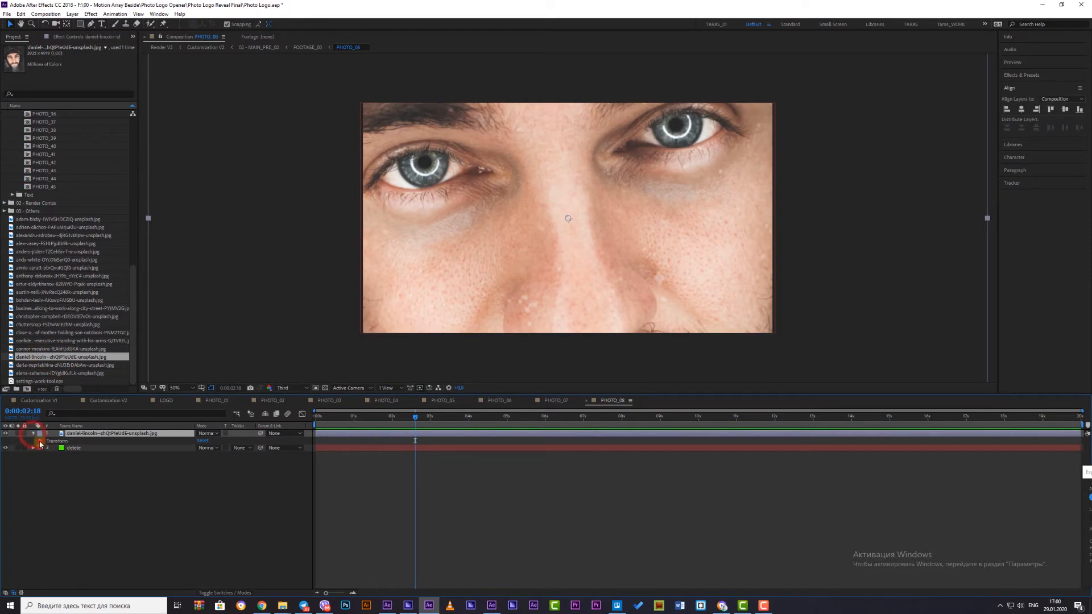
{"action": "left_click", "coordinate": [40, 441]}
{"action": "left_click_drag", "start_coordinate": [223, 462], "coordinate": [219, 461]}
Switch to the Customization V2 composition and preview the placed photos at several points in the first two seconds
{"action": "left_click", "coordinate": [107, 401]}
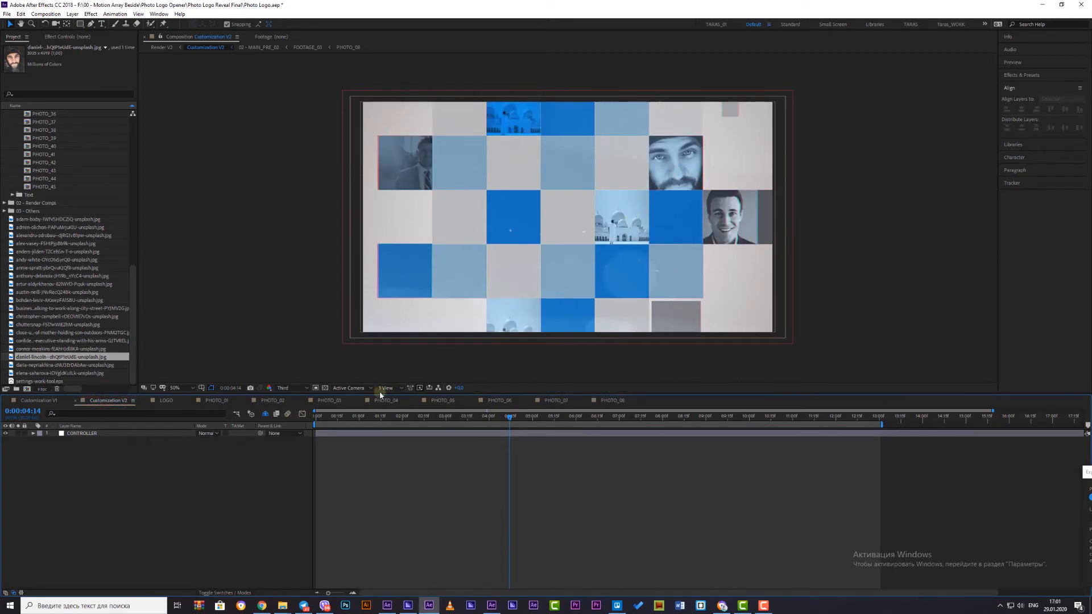
{"action": "left_click", "coordinate": [343, 417]}
{"action": "left_click", "coordinate": [326, 418]}
{"action": "left_click", "coordinate": [328, 419]}
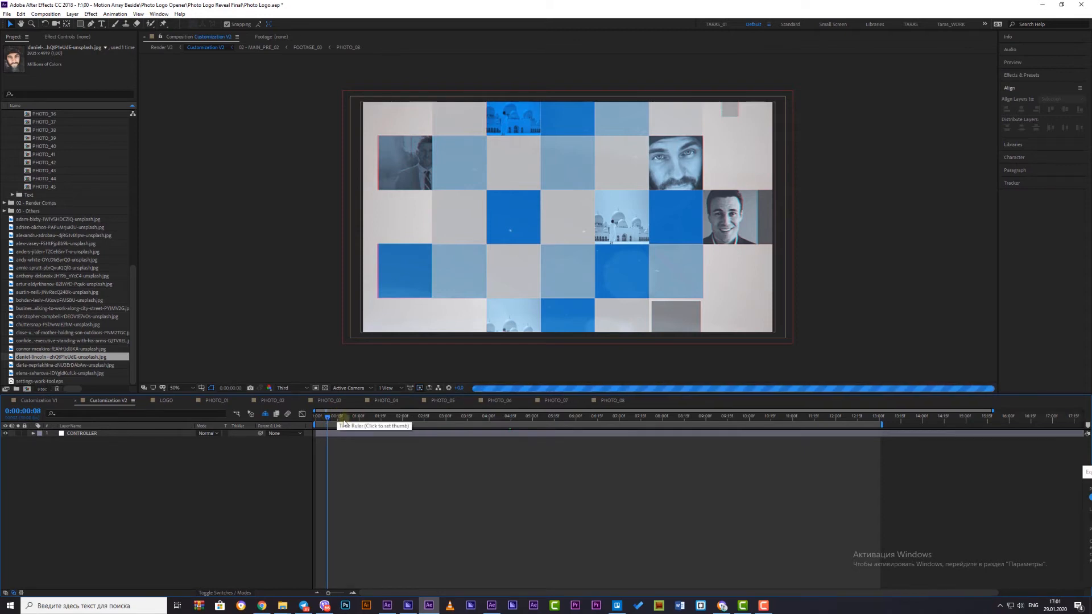
{"action": "left_click", "coordinate": [343, 417]}
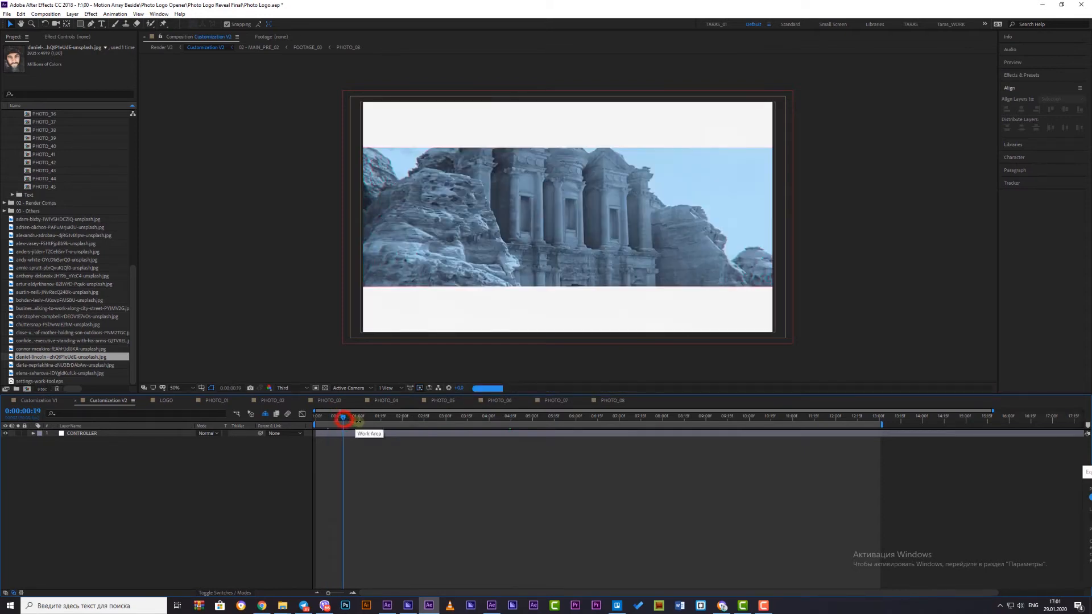
{"action": "left_click", "coordinate": [368, 419]}
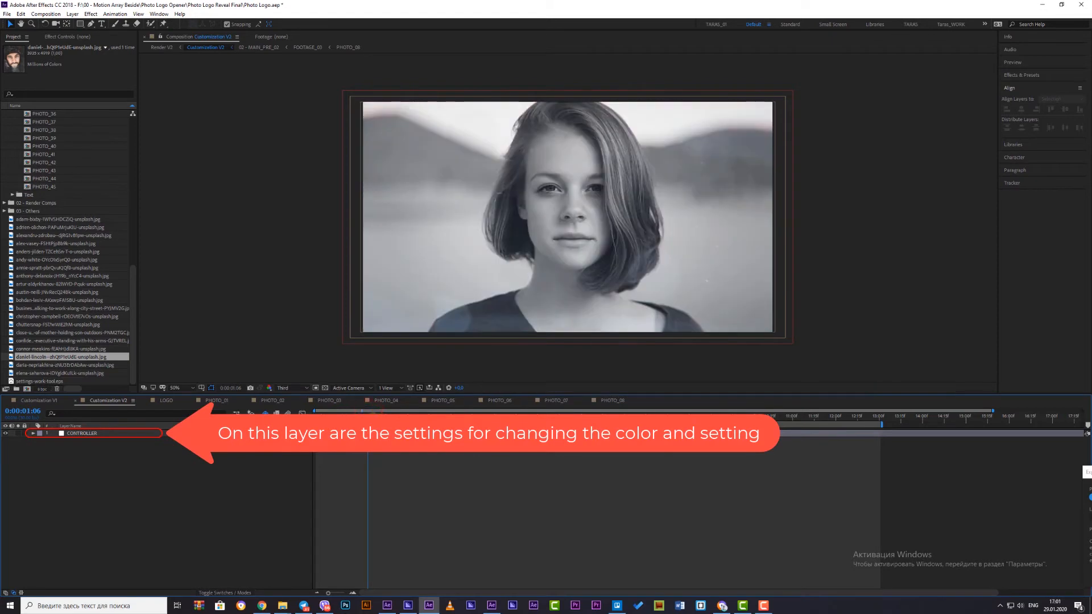
{"action": "left_click", "coordinate": [379, 418]}
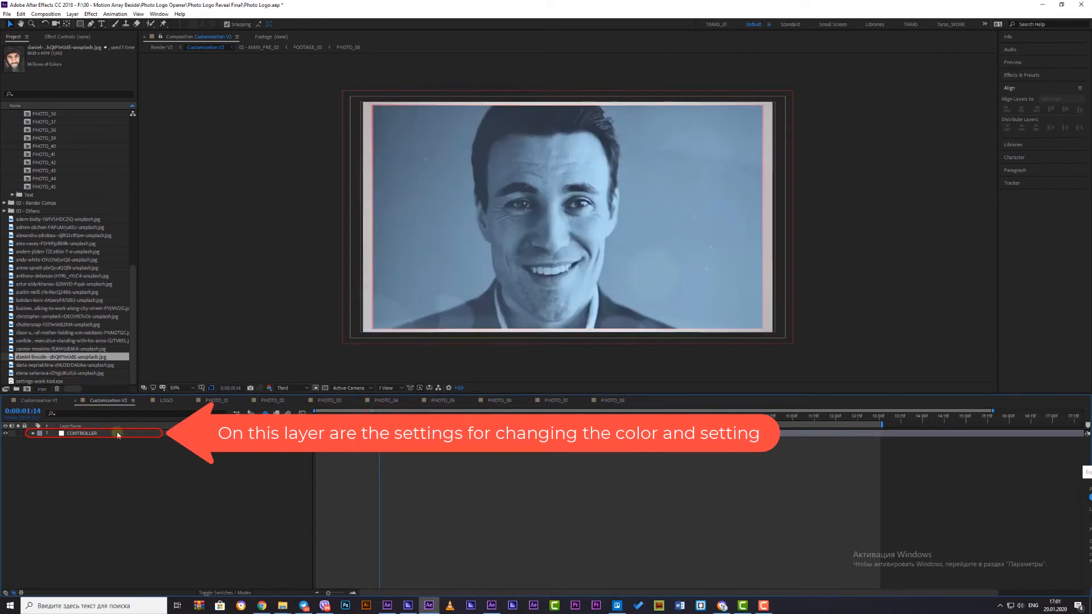
Display the CONTROLLER layer's effect settings and turn off the On/Off Color option to show photos in their original colors
{"action": "left_click", "coordinate": [118, 436]}
{"action": "left_click", "coordinate": [55, 38]}
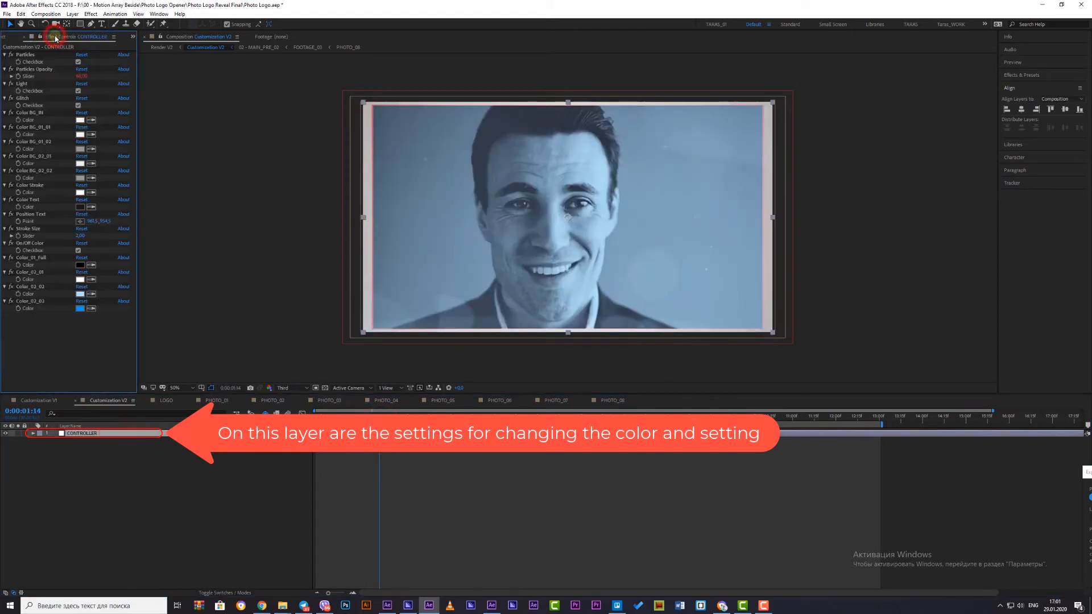
{"action": "left_click", "coordinate": [78, 251]}
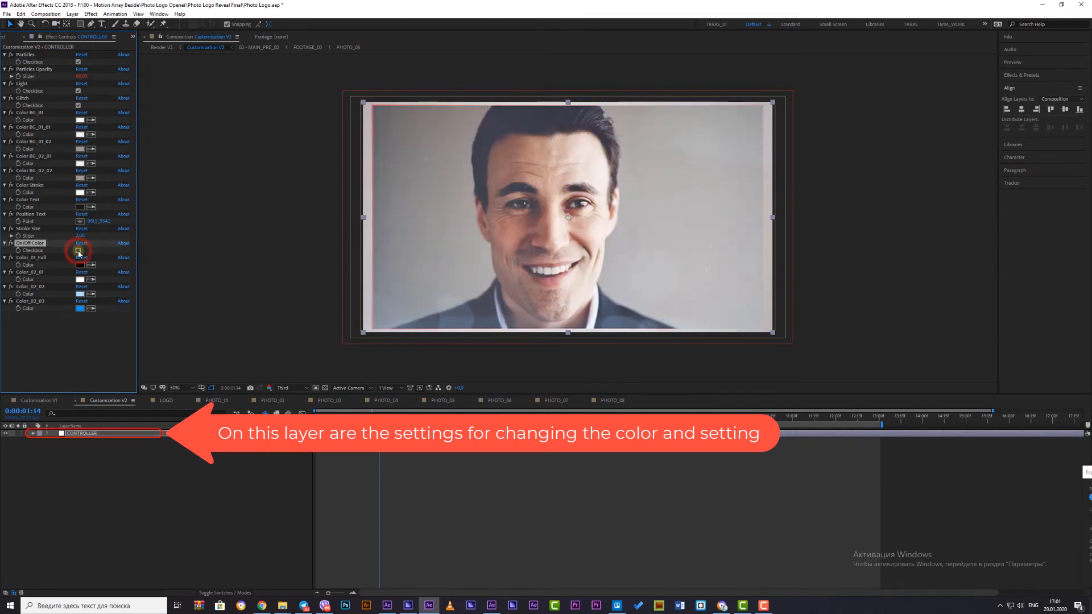
{"action": "left_click", "coordinate": [79, 251]}
{"action": "left_click", "coordinate": [78, 251]}
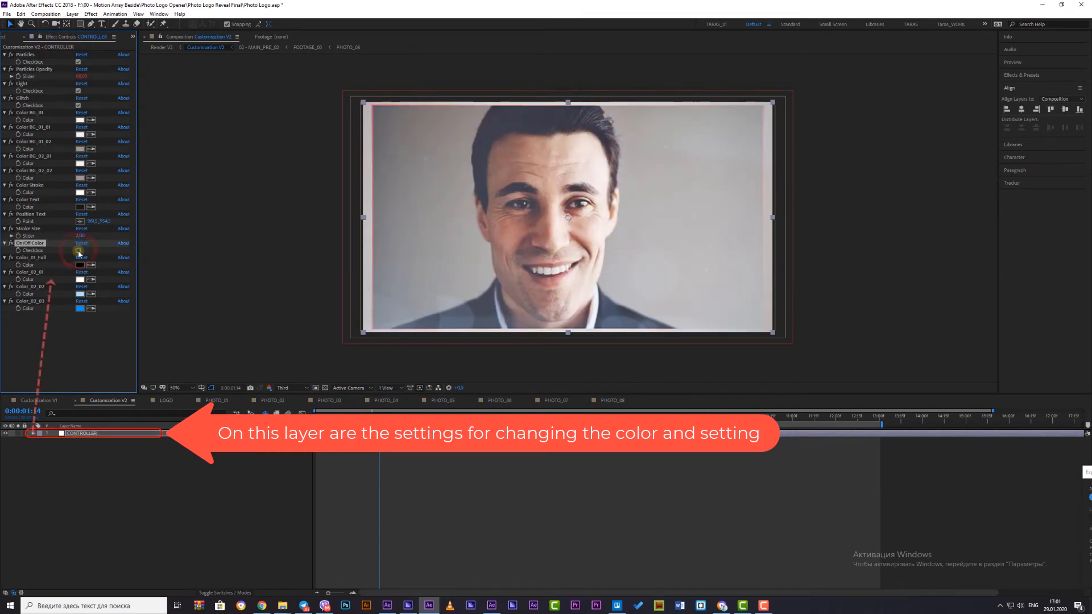
{"action": "left_click", "coordinate": [79, 251]}
{"action": "left_click", "coordinate": [78, 251]}
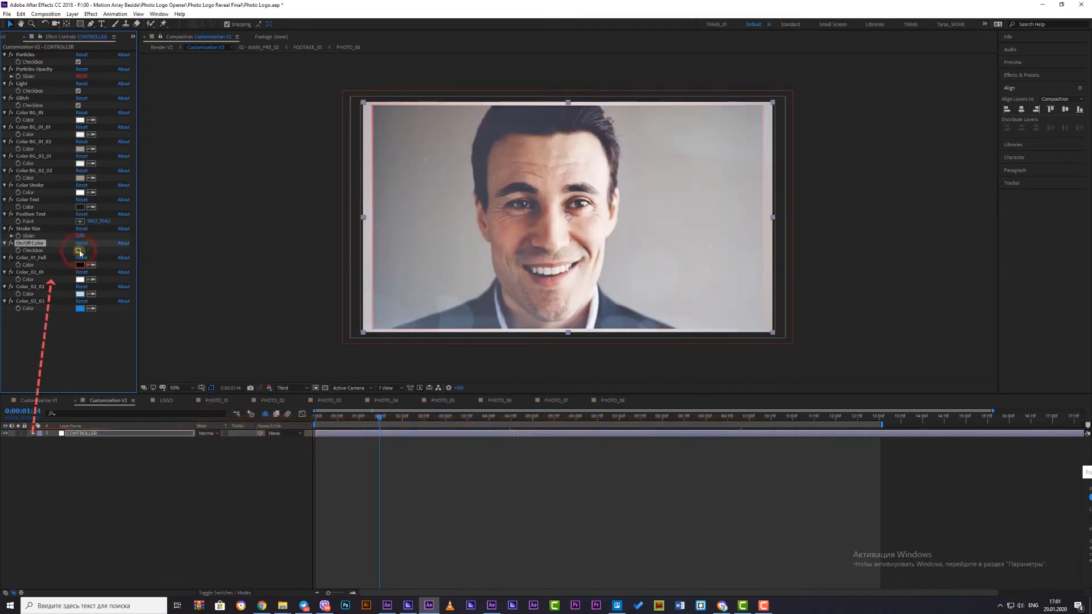
Move the playhead to the logo and text scene at 0:00:10:18 and set Color BG_02_02 to near-black
{"action": "left_click", "coordinate": [544, 418]}
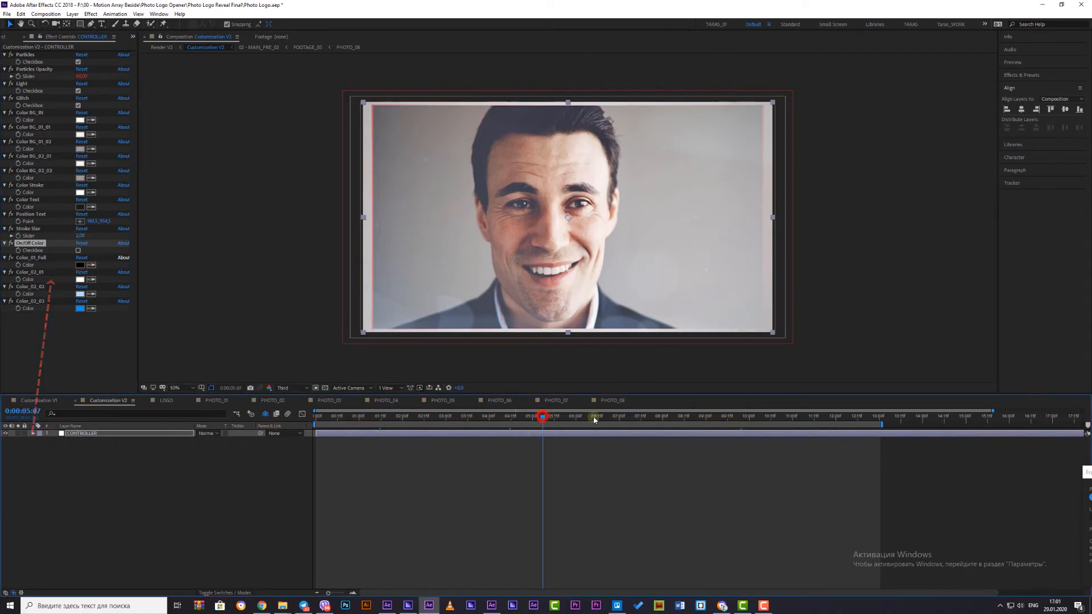
{"action": "left_click", "coordinate": [668, 417]}
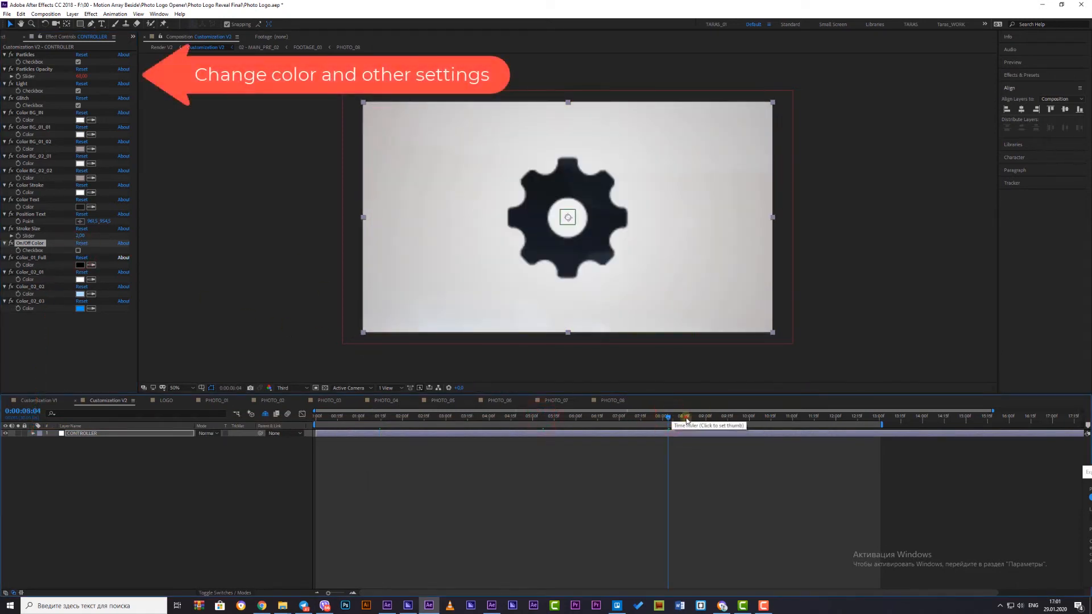
{"action": "left_click", "coordinate": [774, 417]}
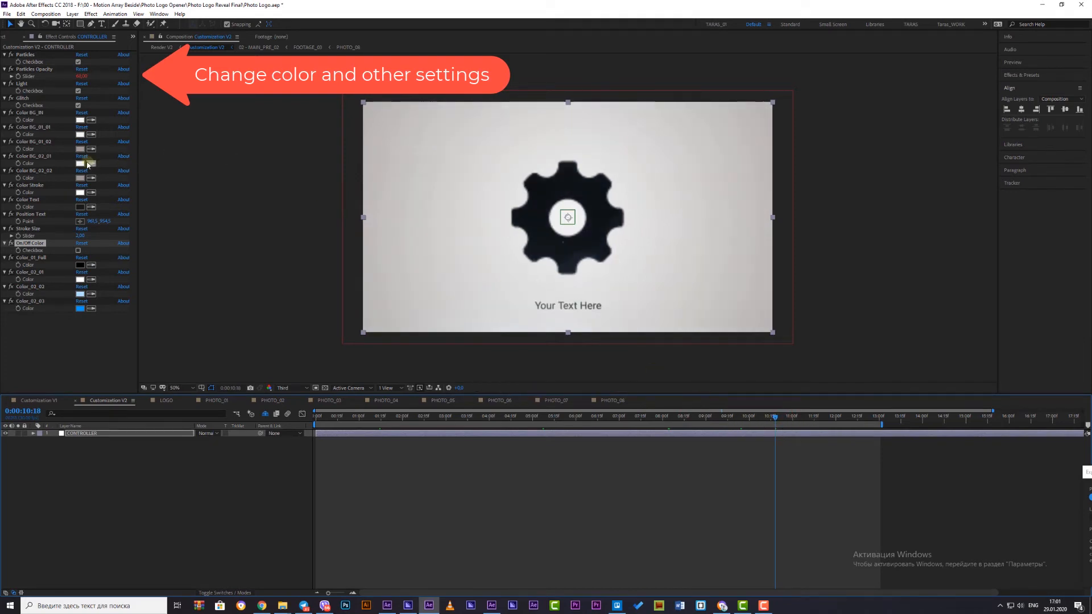
{"action": "left_click", "coordinate": [78, 178]}
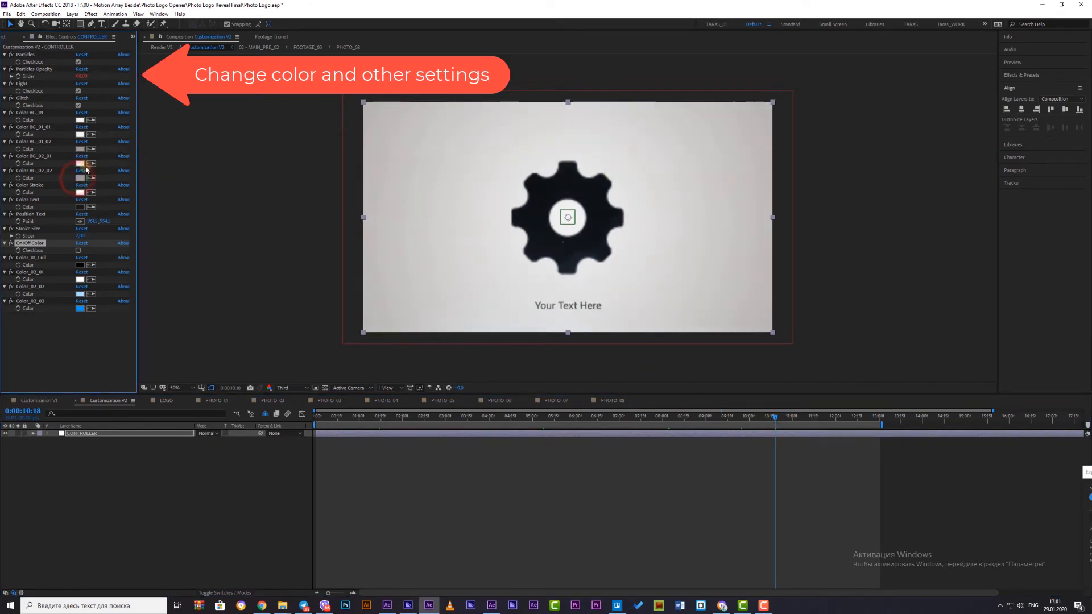
{"action": "left_click_drag", "start_coordinate": [863, 140], "coordinate": [830, 171]}
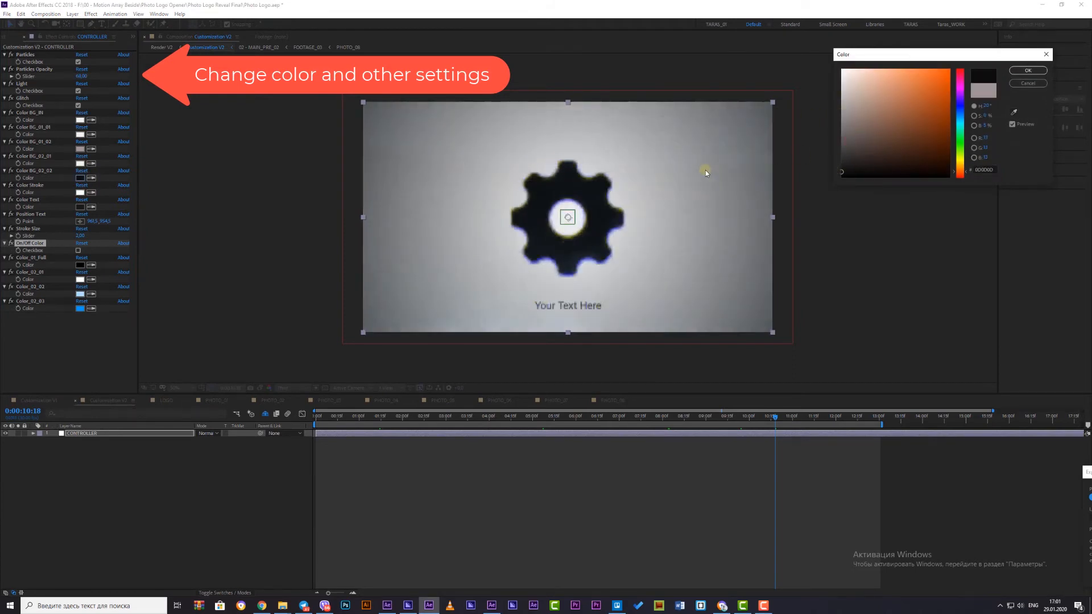
{"action": "left_click", "coordinate": [1025, 70]}
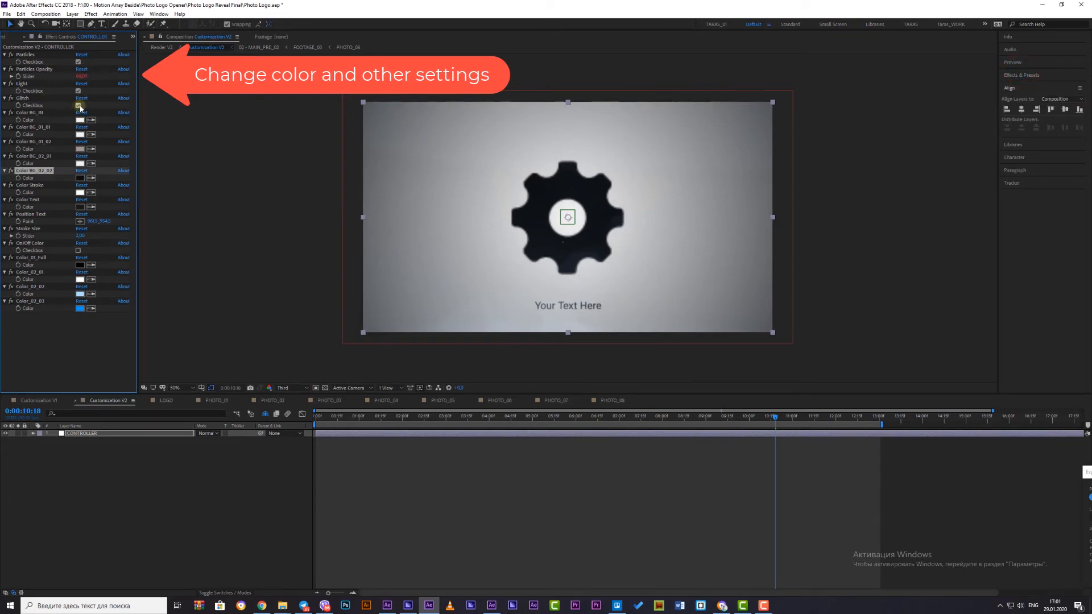
Turn off the Glitch option on the CONTROLLER layer, comparing the look at several points of the animation
{"action": "left_click", "coordinate": [78, 105]}
{"action": "left_click", "coordinate": [451, 414]}
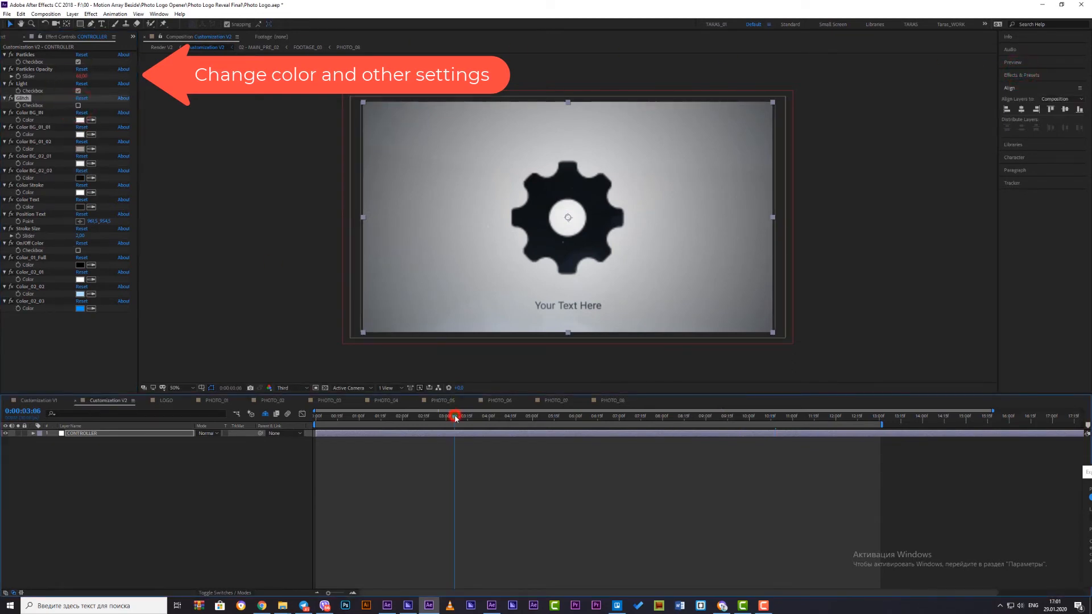
{"action": "left_click", "coordinate": [427, 416]}
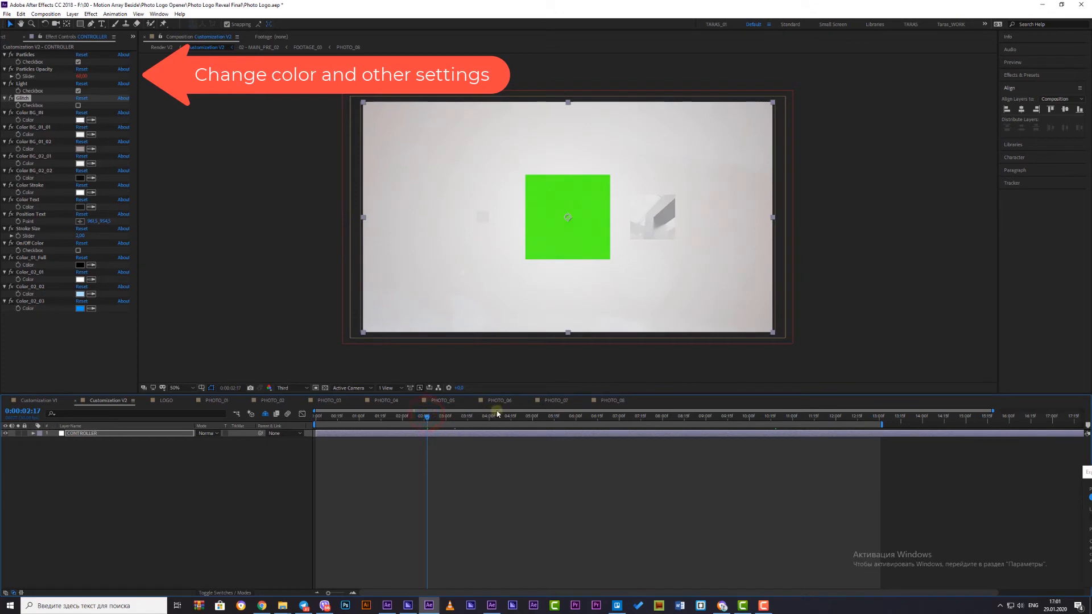
{"action": "left_click", "coordinate": [530, 415]}
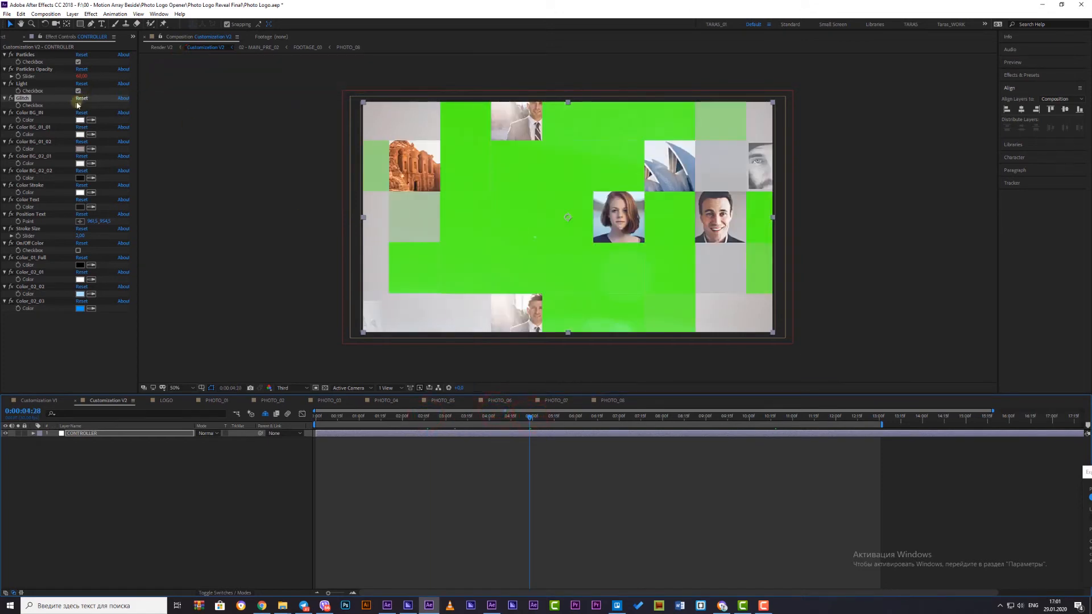
{"action": "left_click", "coordinate": [78, 106]}
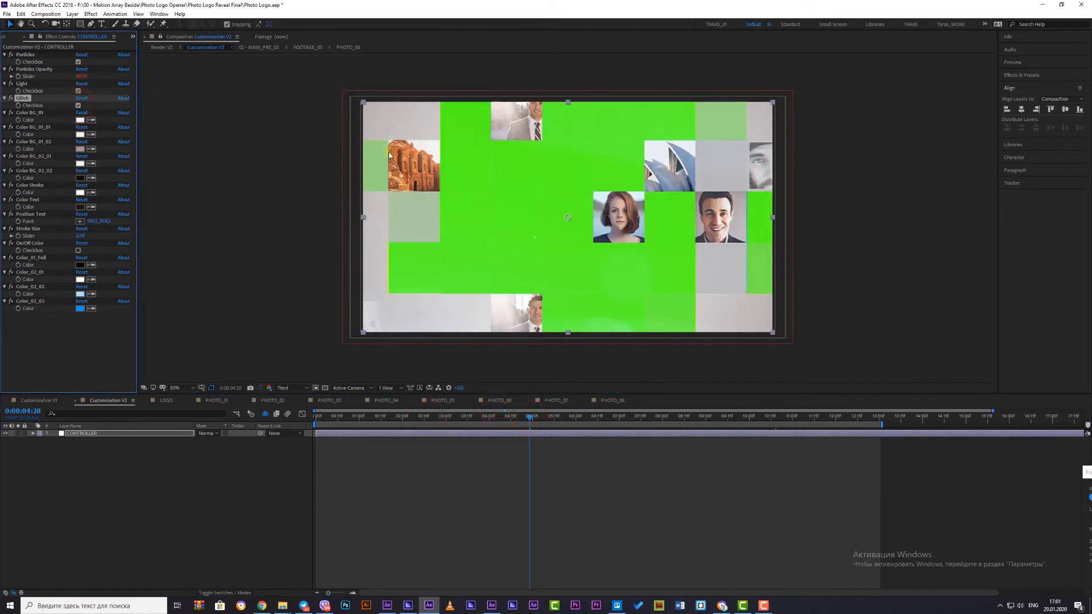
{"action": "left_click", "coordinate": [79, 107]}
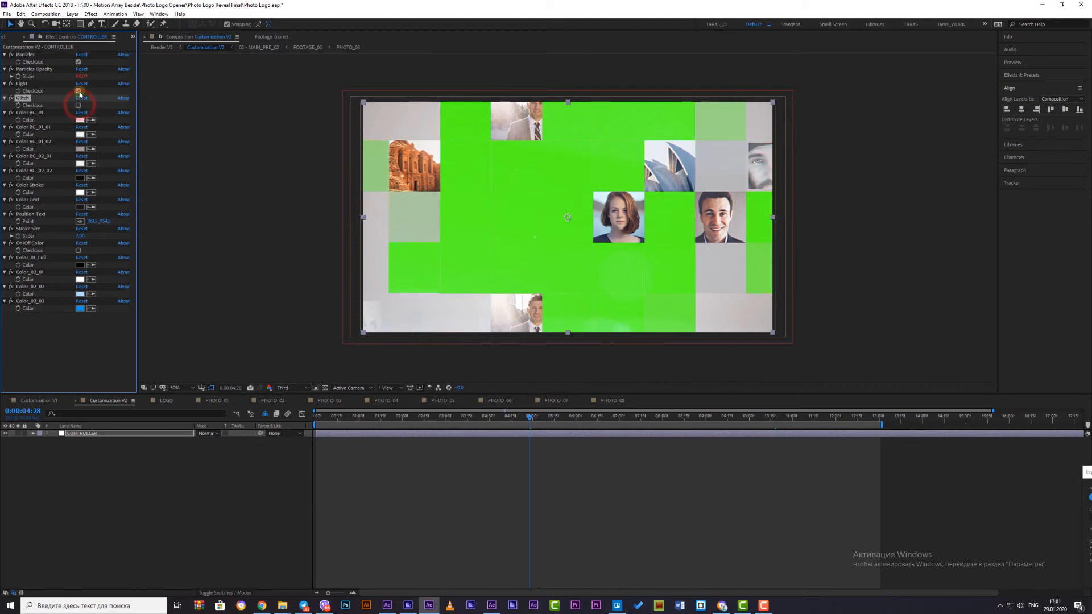
Turn the CONTROLLER layer's Light and Particles options off and back on to compare their effect on the frame
{"action": "left_click", "coordinate": [78, 91]}
{"action": "left_click", "coordinate": [79, 91]}
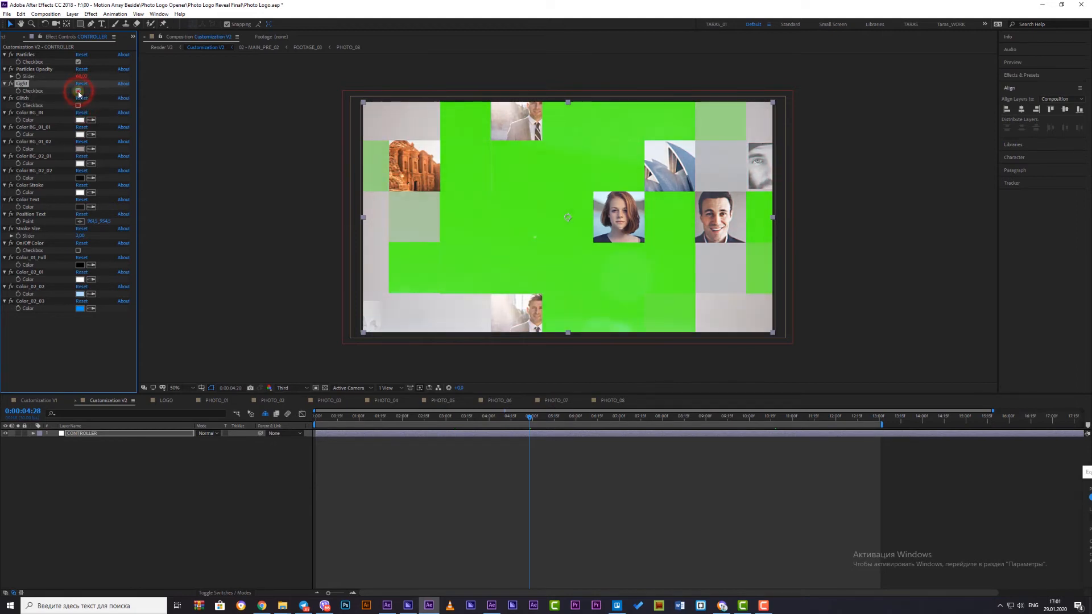
{"action": "left_click", "coordinate": [78, 91]}
{"action": "left_click", "coordinate": [399, 416]}
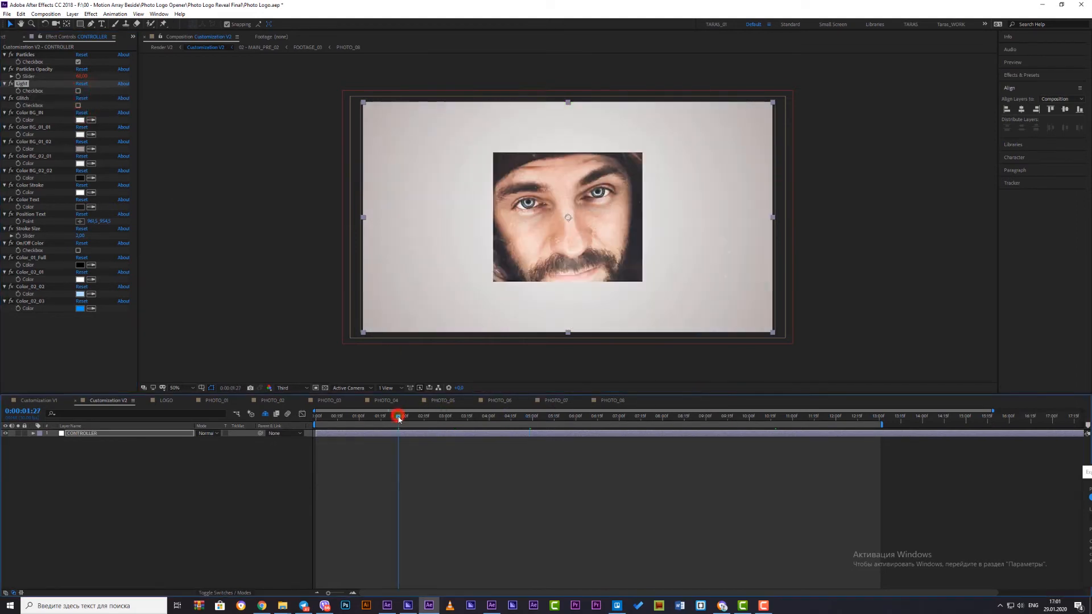
{"action": "left_click", "coordinate": [78, 91]}
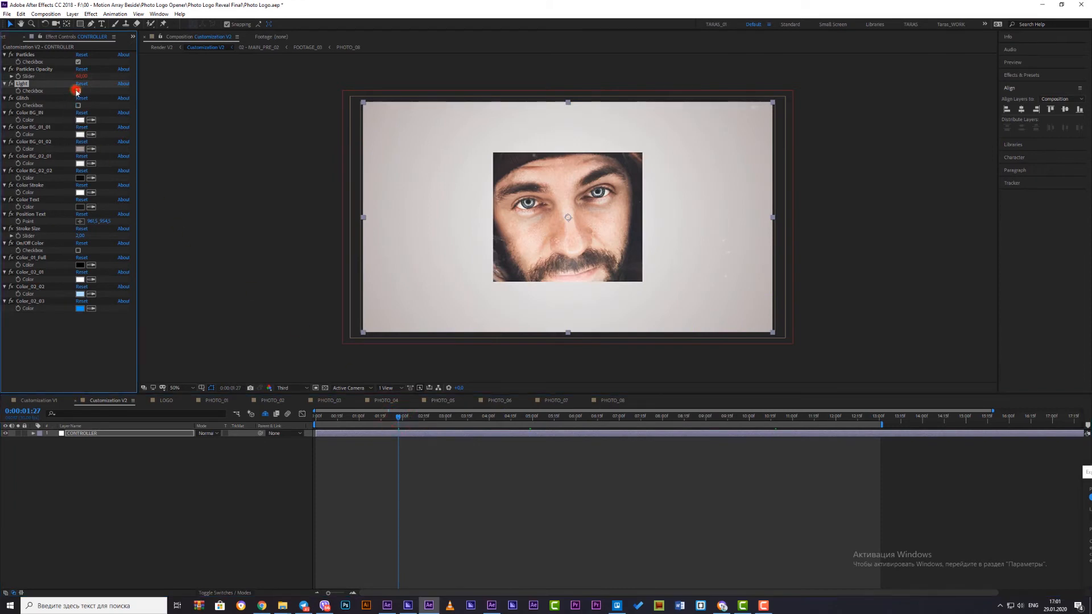
{"action": "left_click", "coordinate": [78, 91]}
{"action": "left_click", "coordinate": [78, 91]}
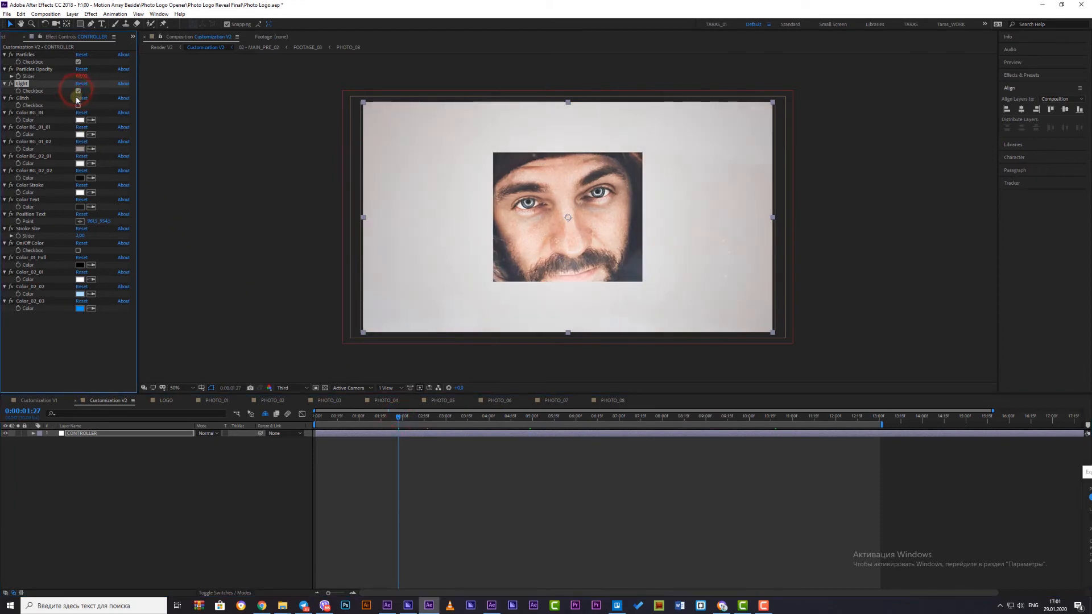
{"action": "left_click", "coordinate": [77, 62]}
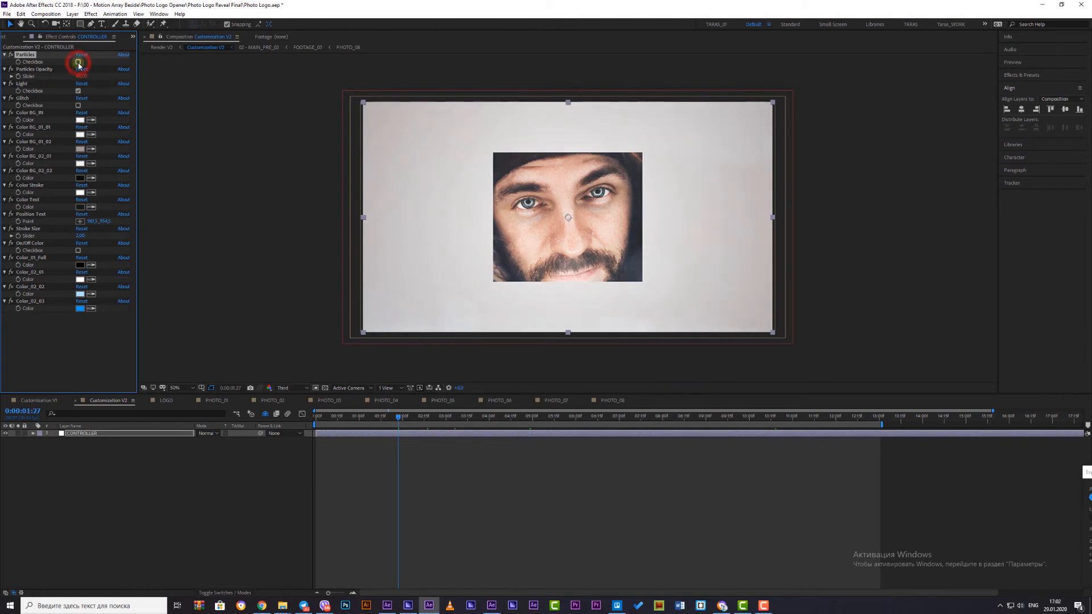
{"action": "left_click", "coordinate": [78, 62]}
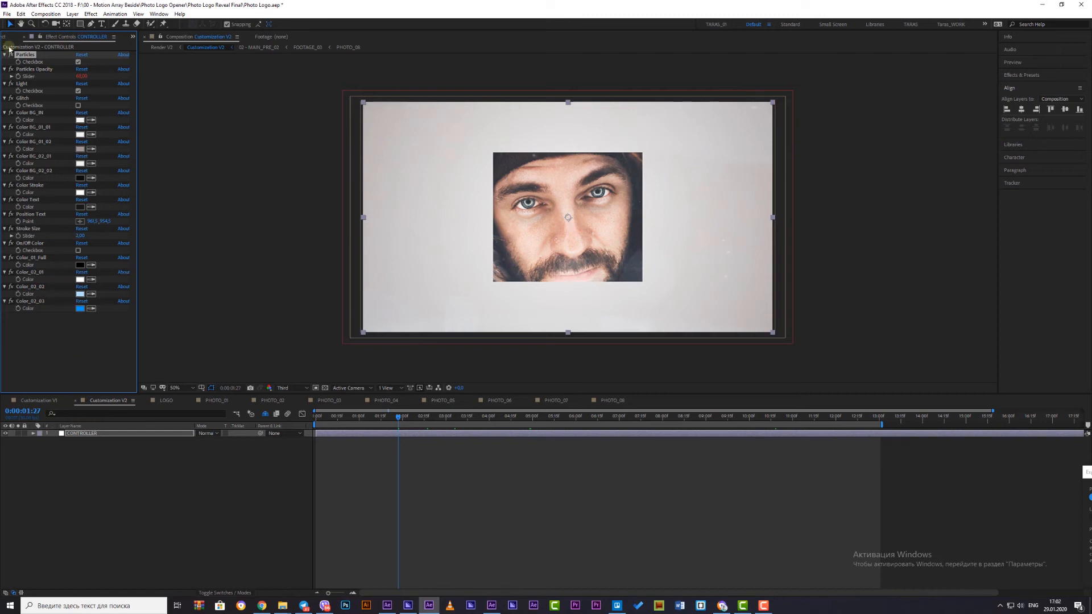
Move the Customization V2 playhead to the logo scene at 0:00:11:06 and open the TEXT composition from the Text folder
{"action": "left_click", "coordinate": [10, 37]}
{"action": "left_click", "coordinate": [801, 417]}
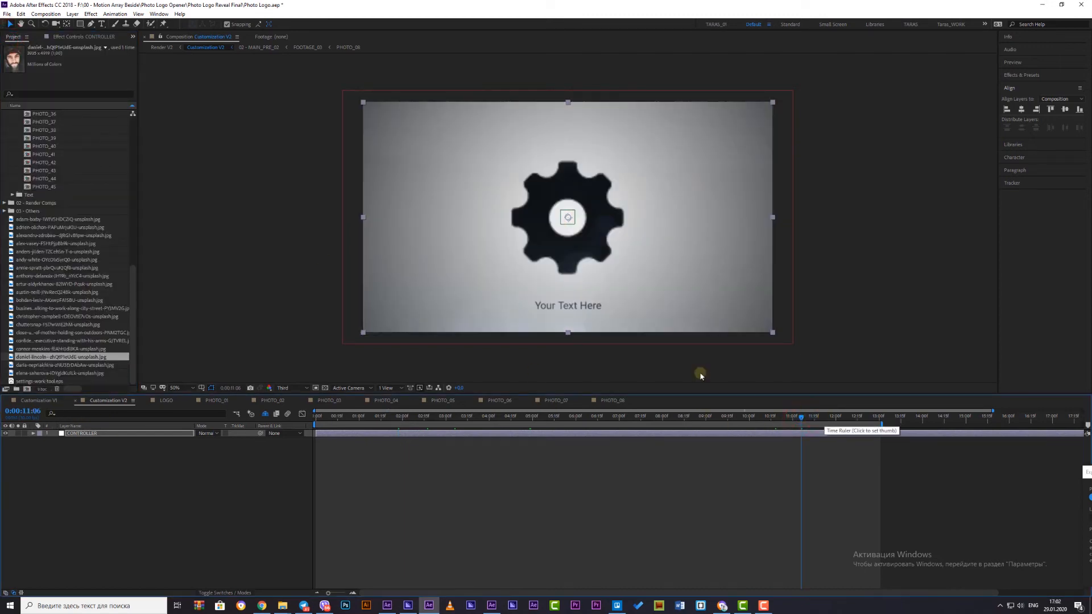
{"action": "scroll", "coordinate": [40, 238], "scroll_direction": "up", "scroll_amount": 4}
{"action": "left_click", "coordinate": [15, 293]}
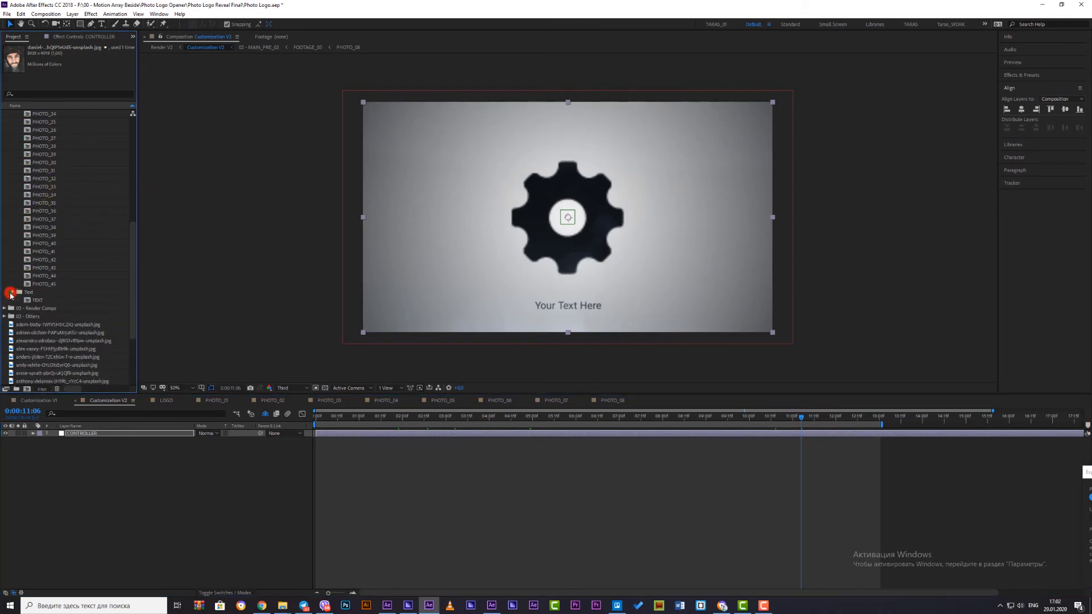
{"action": "left_click", "coordinate": [41, 301]}
{"action": "double_click", "coordinate": [41, 300]}
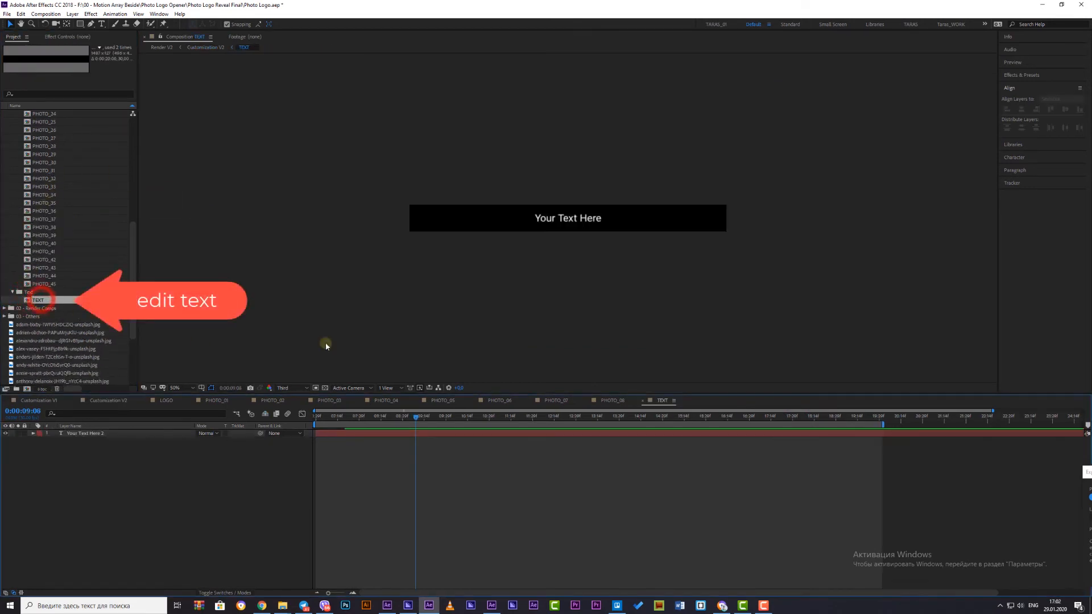
Replace the wording of the text layer with "Example" and return to the Customization V2 composition
{"action": "double_click", "coordinate": [88, 434]}
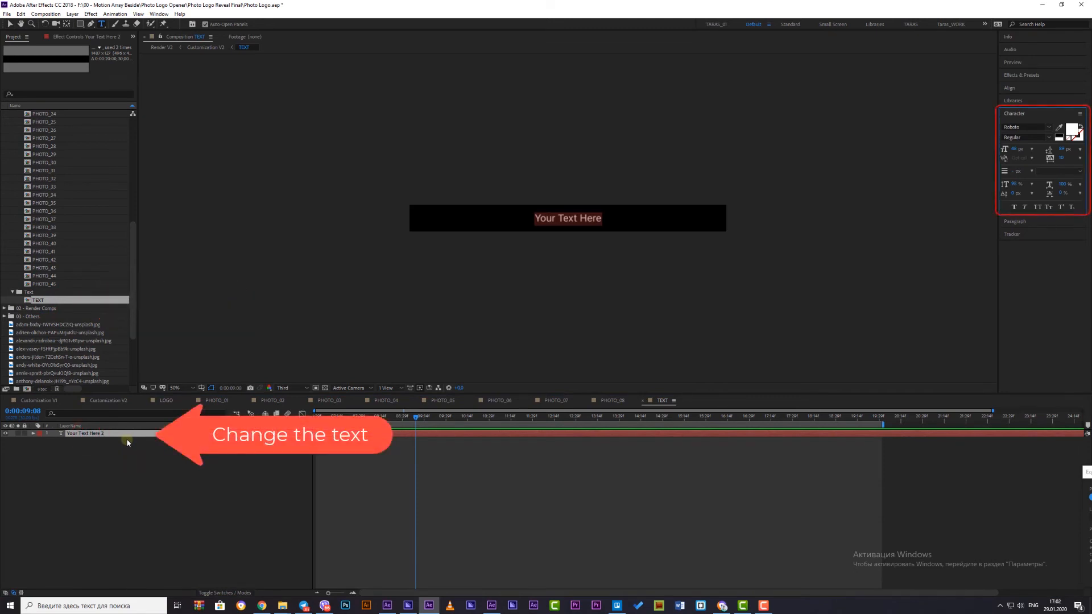
{"action": "type", "text": "Example"}
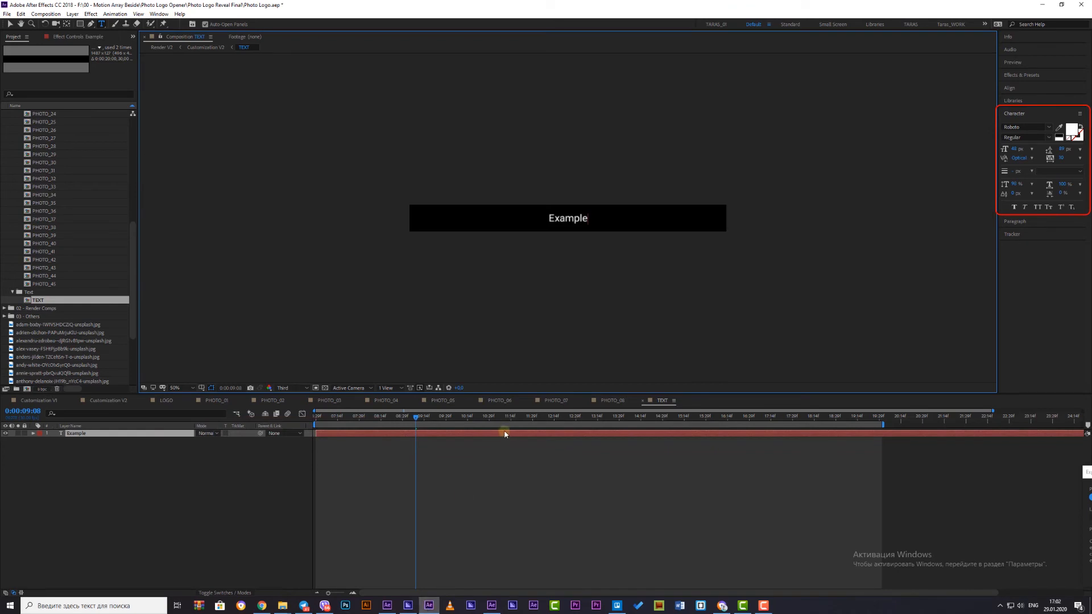
{"action": "left_click", "coordinate": [271, 486]}
{"action": "left_click", "coordinate": [98, 400]}
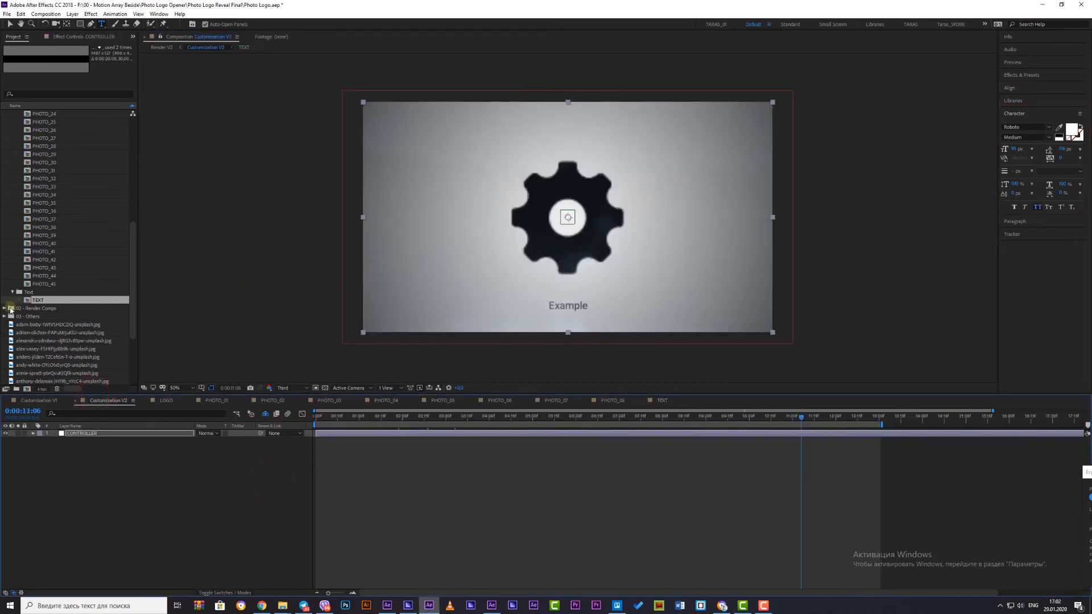
Open the Render V2 composition from the 02 - Render Comps folder and end its work area at 0:00:12:29
{"action": "left_click", "coordinate": [10, 308]}
{"action": "double_click", "coordinate": [50, 325]}
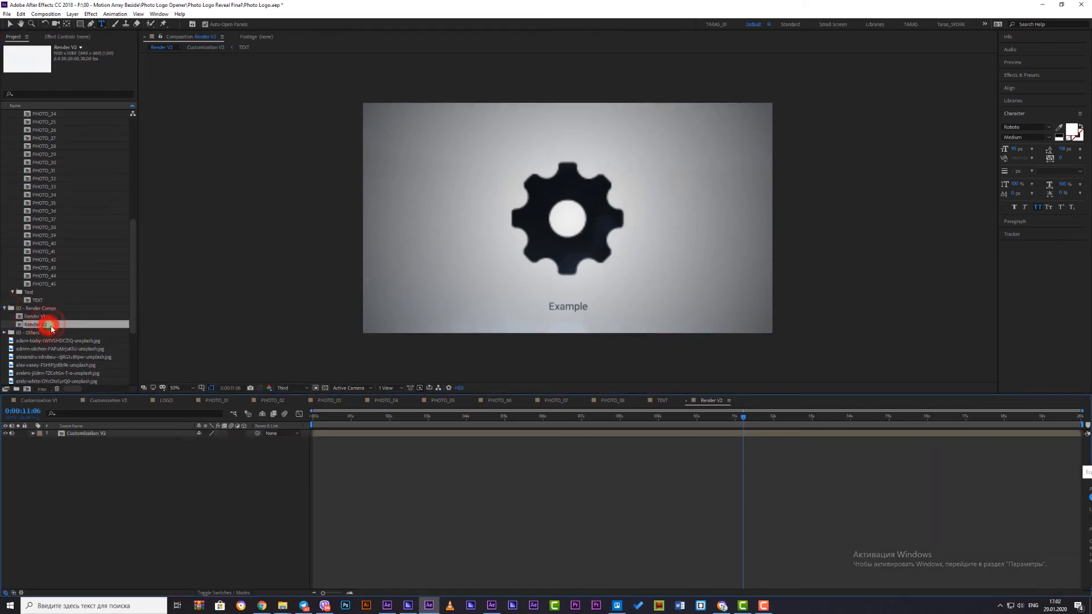
{"action": "left_click_drag", "start_coordinate": [742, 420], "coordinate": [813, 419]}
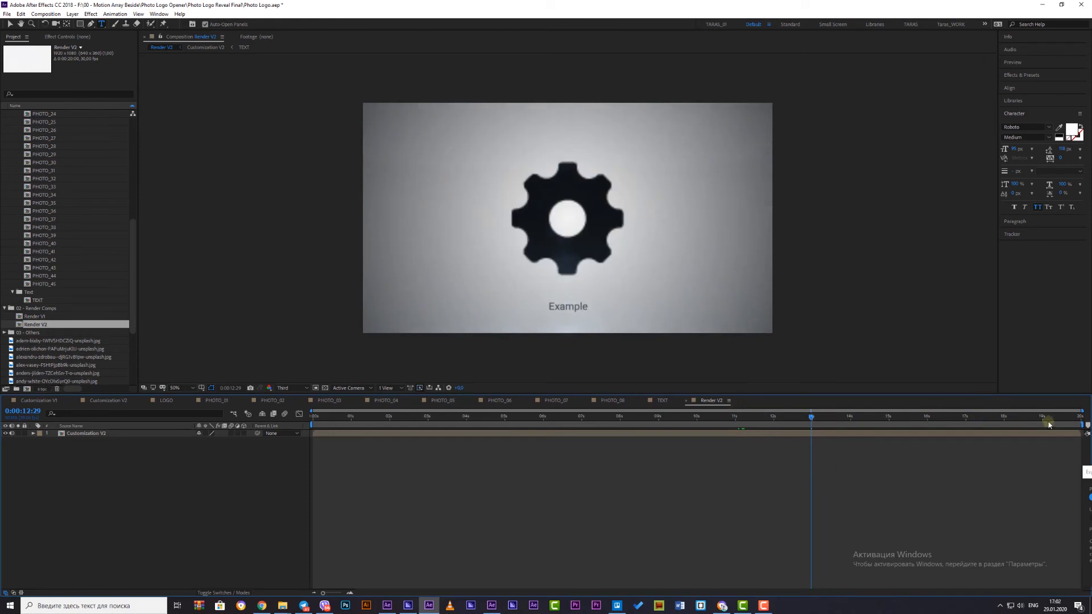
{"action": "left_click_drag", "start_coordinate": [1082, 425], "coordinate": [817, 435]}
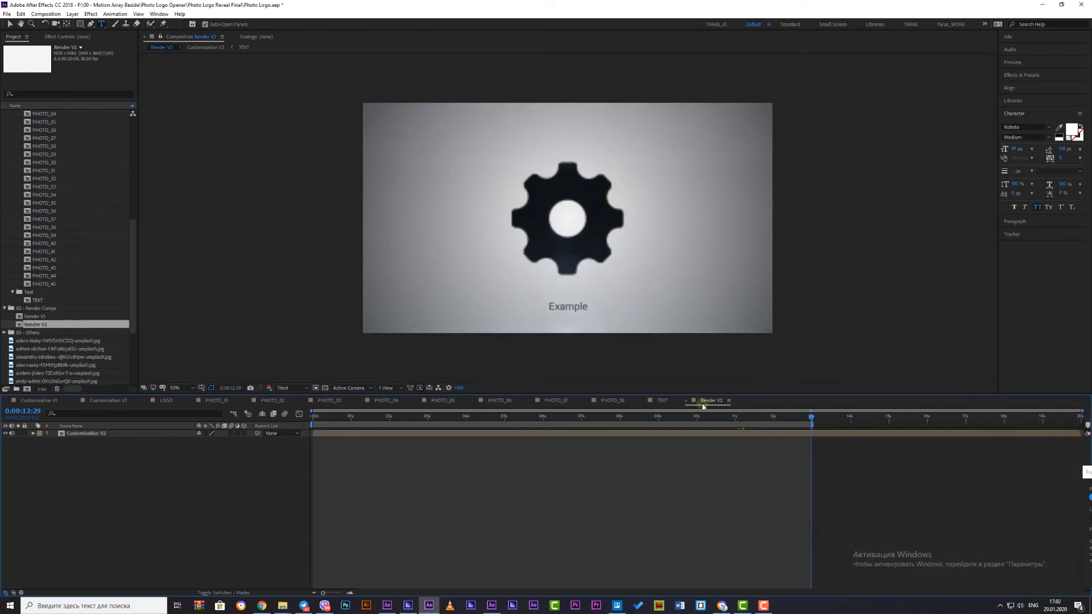
Review the Render V2 animation at several points, from the logo scene back through the photo grid to the opening photo
{"action": "left_click_drag", "start_coordinate": [694, 419], "coordinate": [495, 419]}
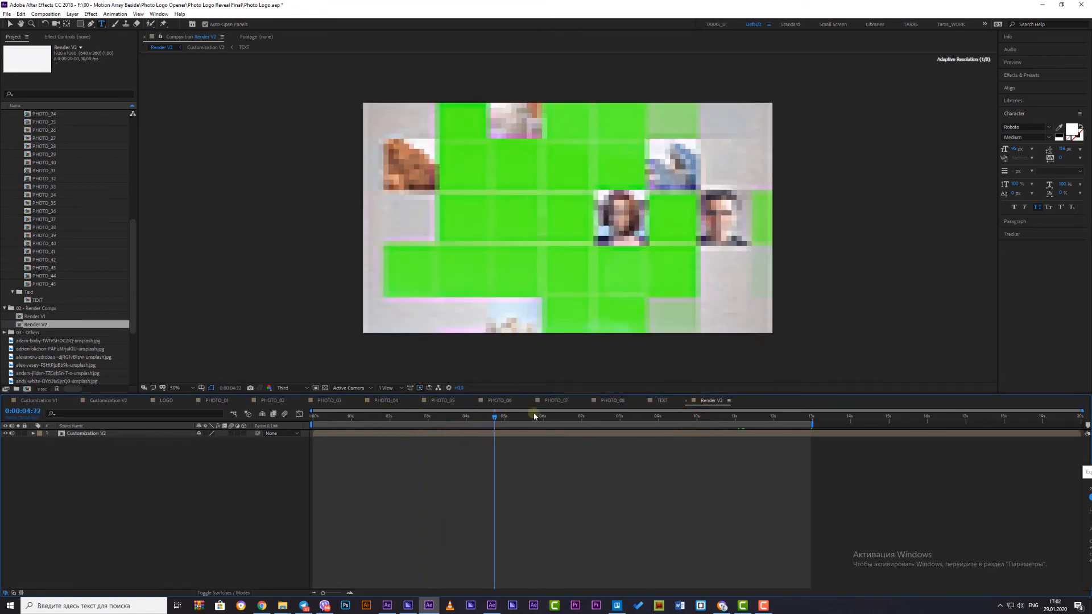
{"action": "left_click", "coordinate": [563, 418]}
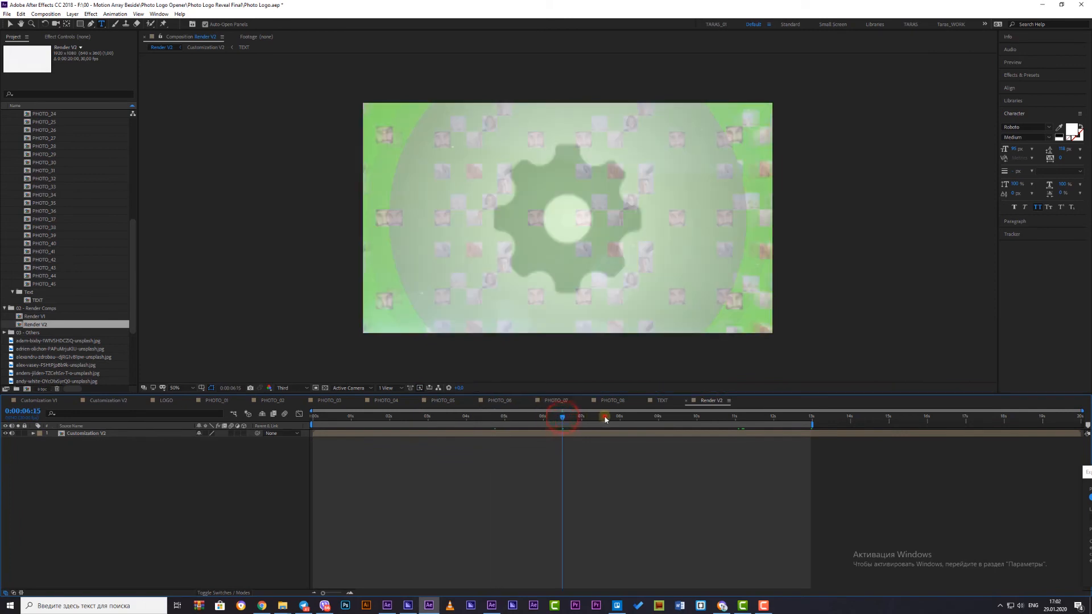
{"action": "left_click", "coordinate": [605, 418]}
{"action": "left_click", "coordinate": [626, 416]}
{"action": "left_click", "coordinate": [592, 417]}
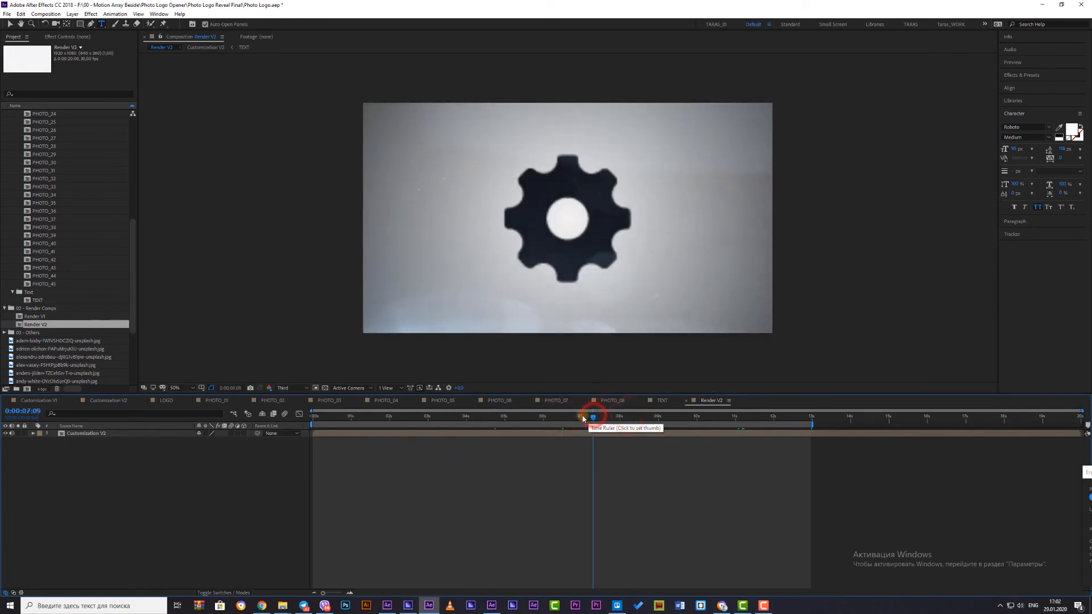
{"action": "left_click", "coordinate": [578, 418]}
{"action": "left_click", "coordinate": [563, 419]}
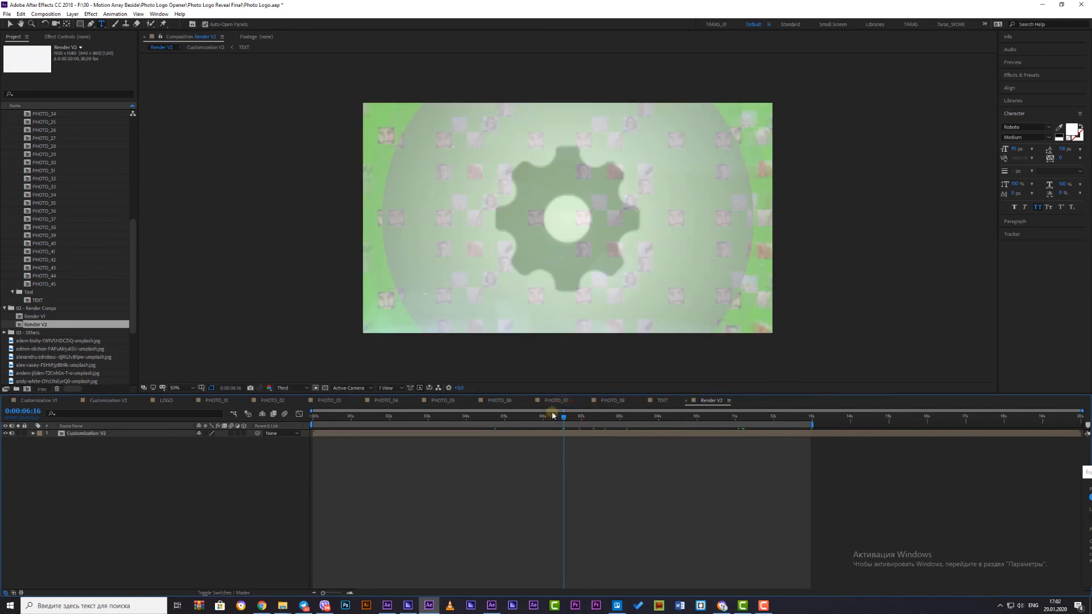
{"action": "left_click", "coordinate": [551, 415]}
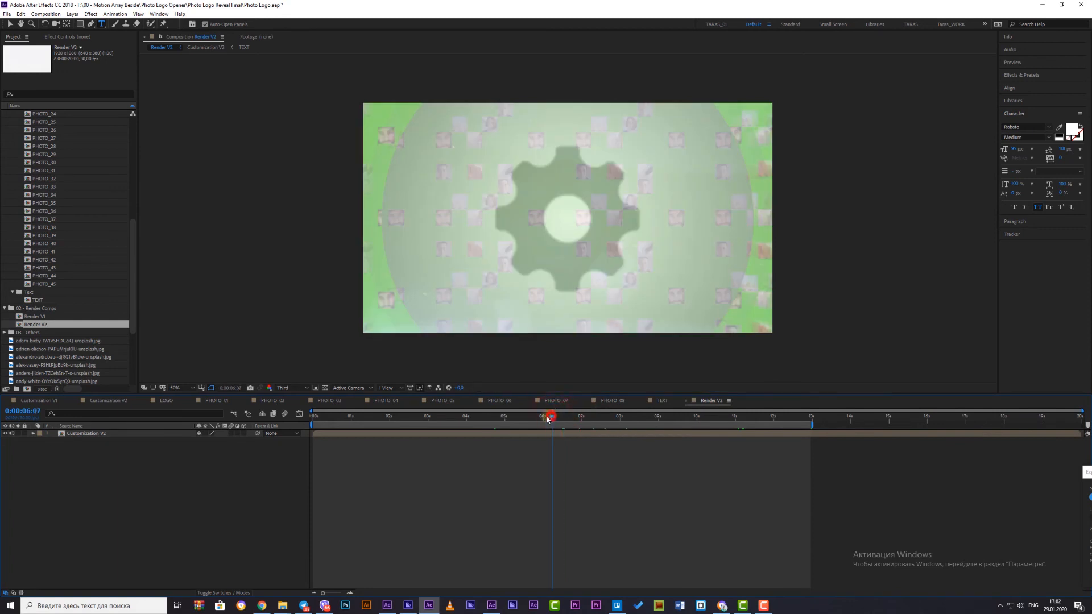
{"action": "left_click", "coordinate": [525, 418]}
{"action": "left_click", "coordinate": [512, 417]}
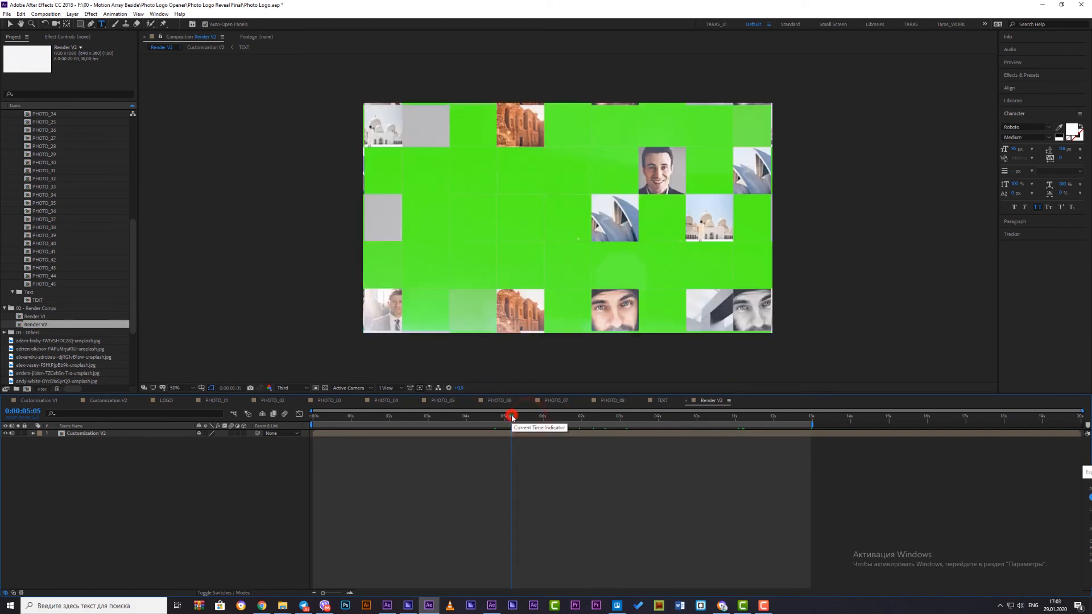
{"action": "left_click", "coordinate": [442, 418]}
{"action": "left_click", "coordinate": [364, 417]}
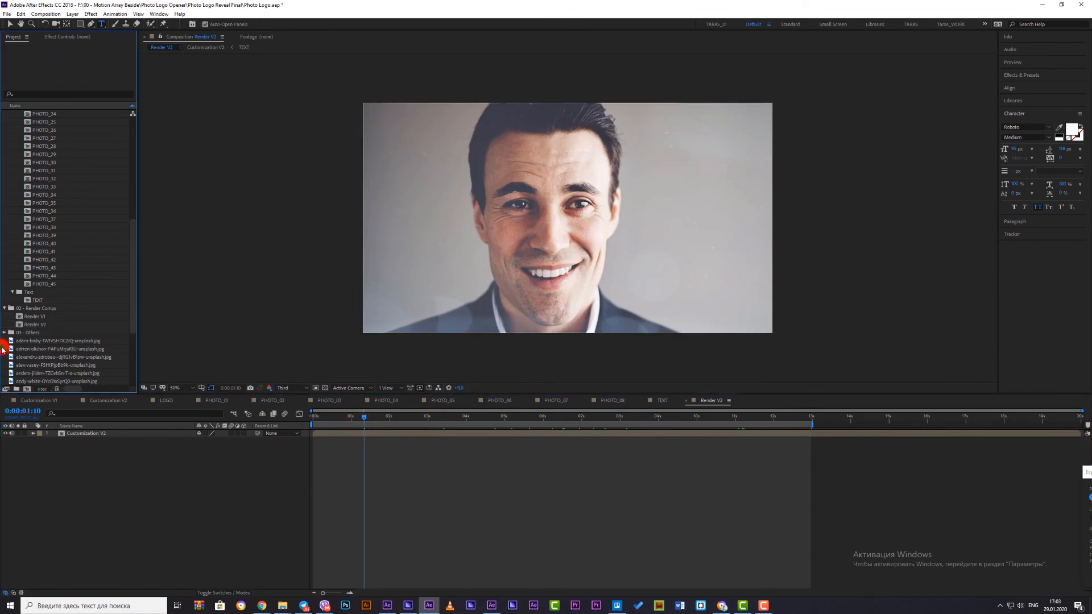
Import magic-logo-PREVIEW.mp3 beneath the Customization V2 layer in Render V2 and extend the work area to the audio's end
{"action": "key", "text": "ctrl+i"}
{"action": "left_click", "coordinate": [175, 120]}
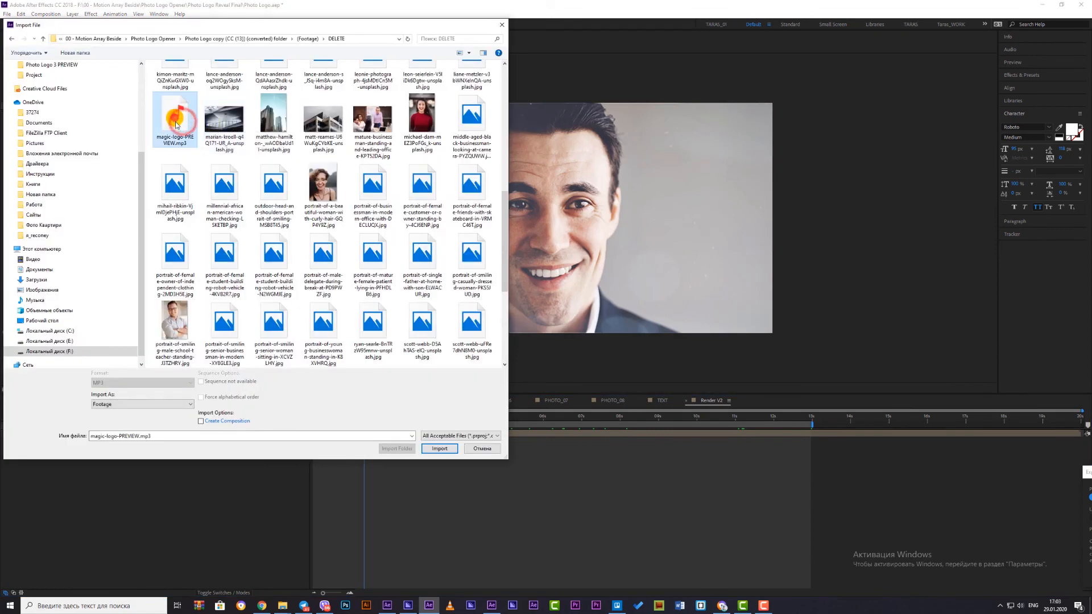
{"action": "double_click", "coordinate": [177, 124]}
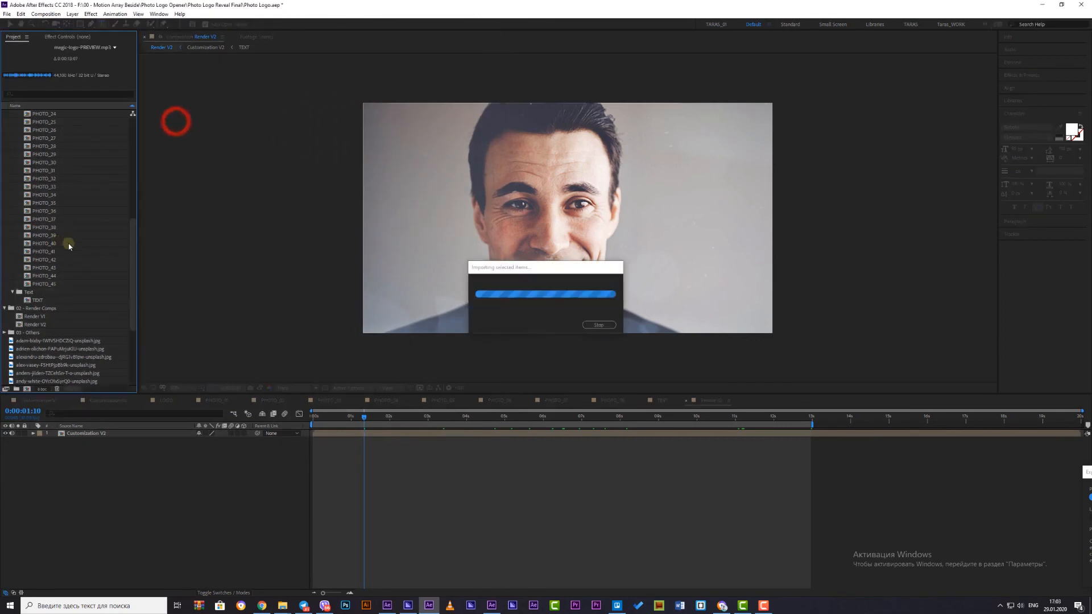
{"action": "left_click_drag", "start_coordinate": [48, 390], "coordinate": [192, 448]}
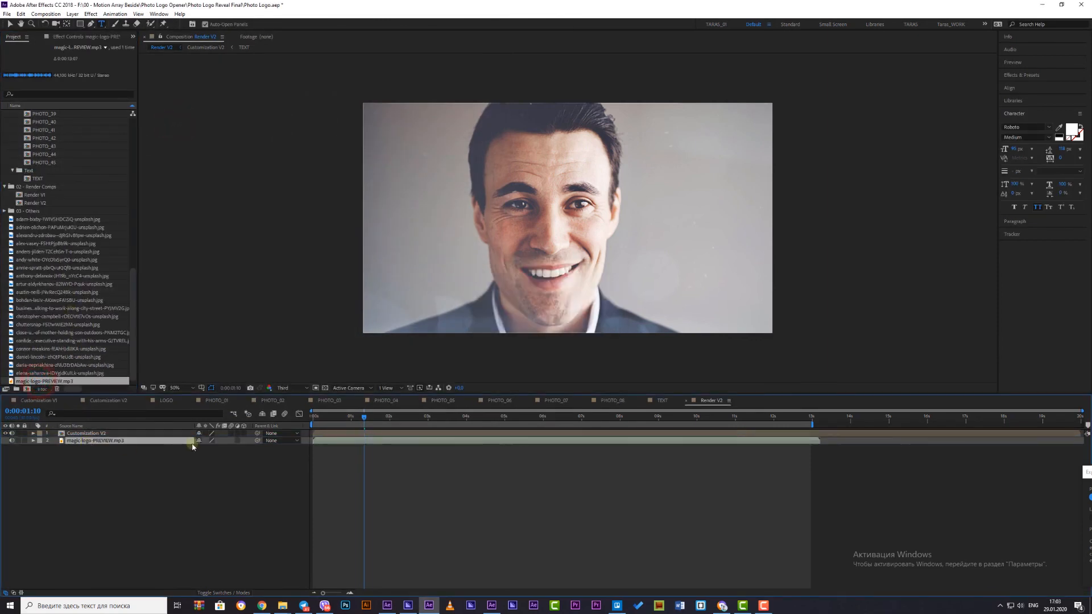
{"action": "left_click_drag", "start_coordinate": [812, 422], "coordinate": [821, 424]}
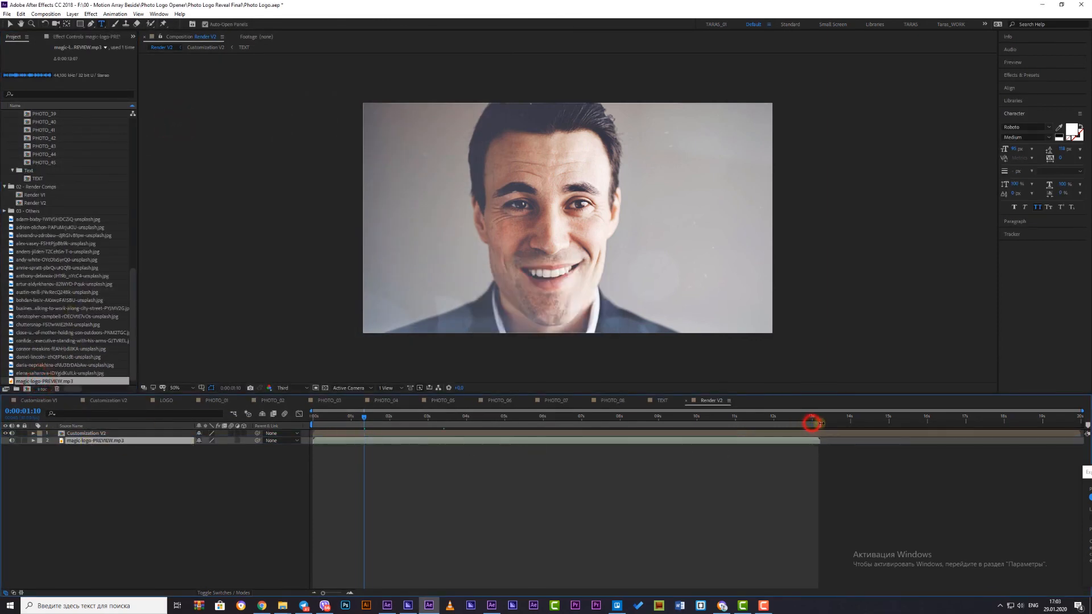
Add the Render V2 composition to the render queue
{"action": "left_click", "coordinate": [6, 14]}
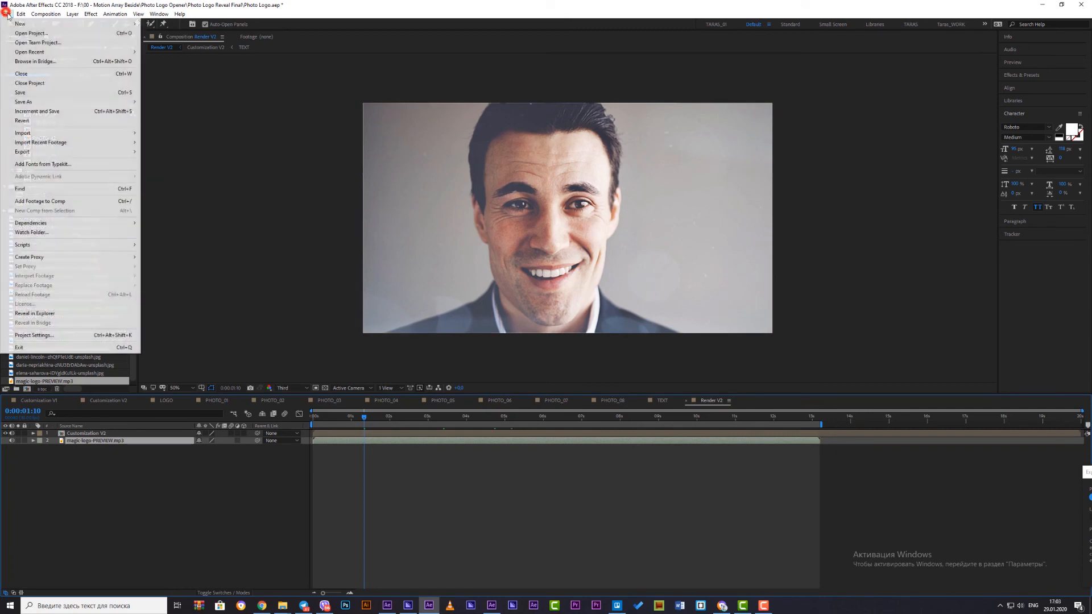
{"action": "mouse_move", "coordinate": [78, 151]}
{"action": "left_click", "coordinate": [199, 159]}
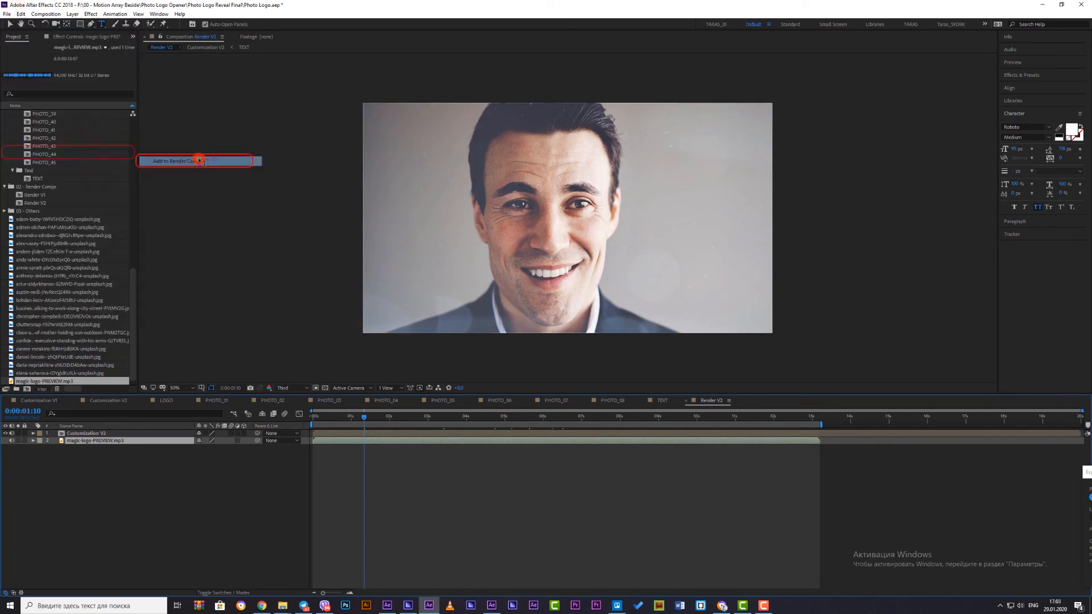
Set the output module format of the queued Render V2 item to QuickTime
{"action": "left_click", "coordinate": [69, 458]}
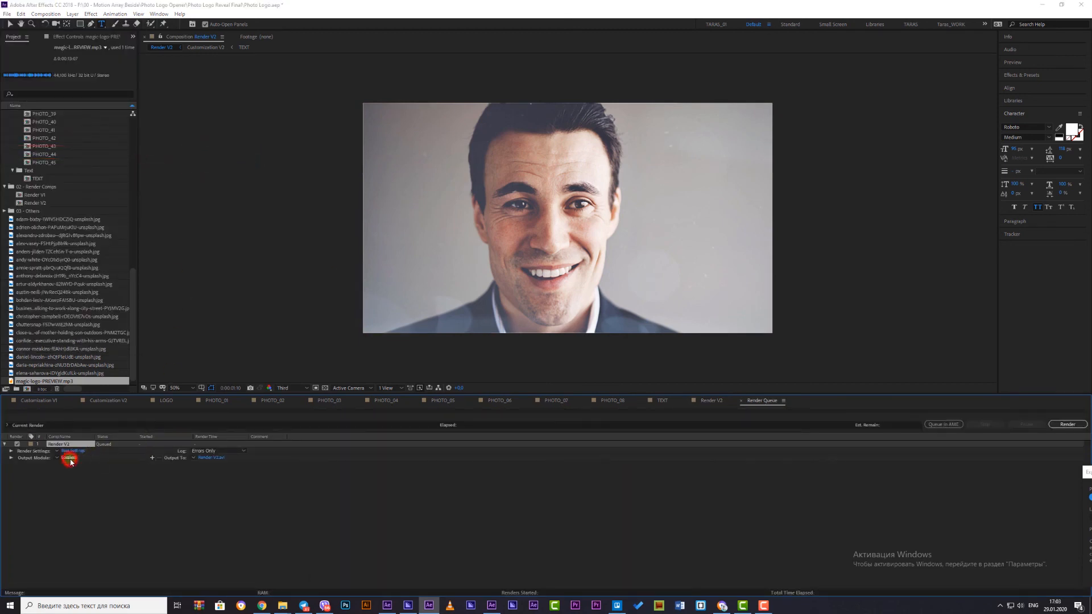
{"action": "left_click", "coordinate": [322, 137]}
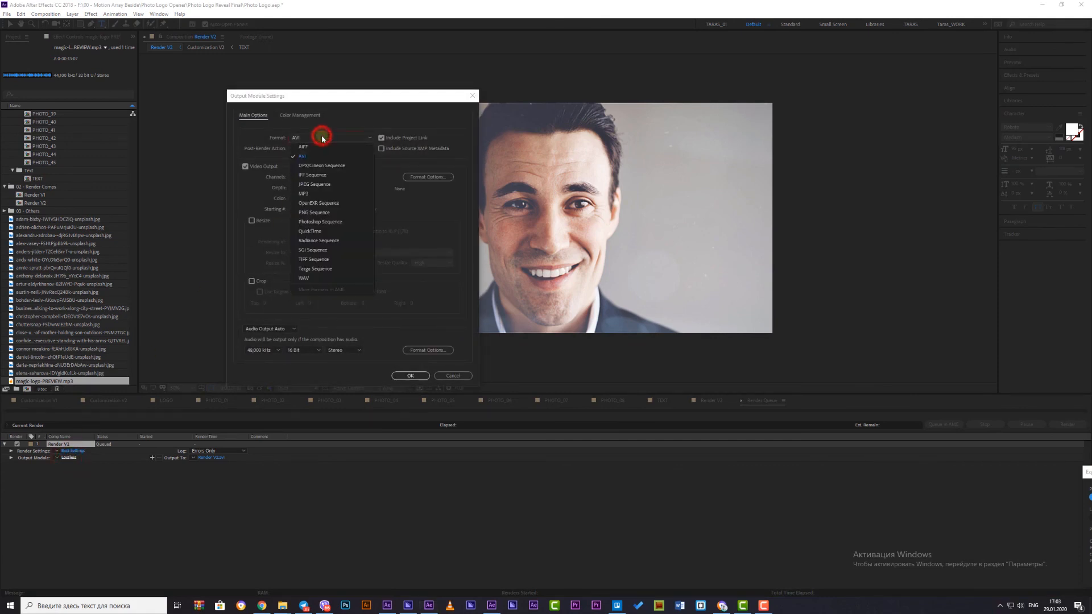
{"action": "left_click", "coordinate": [310, 231]}
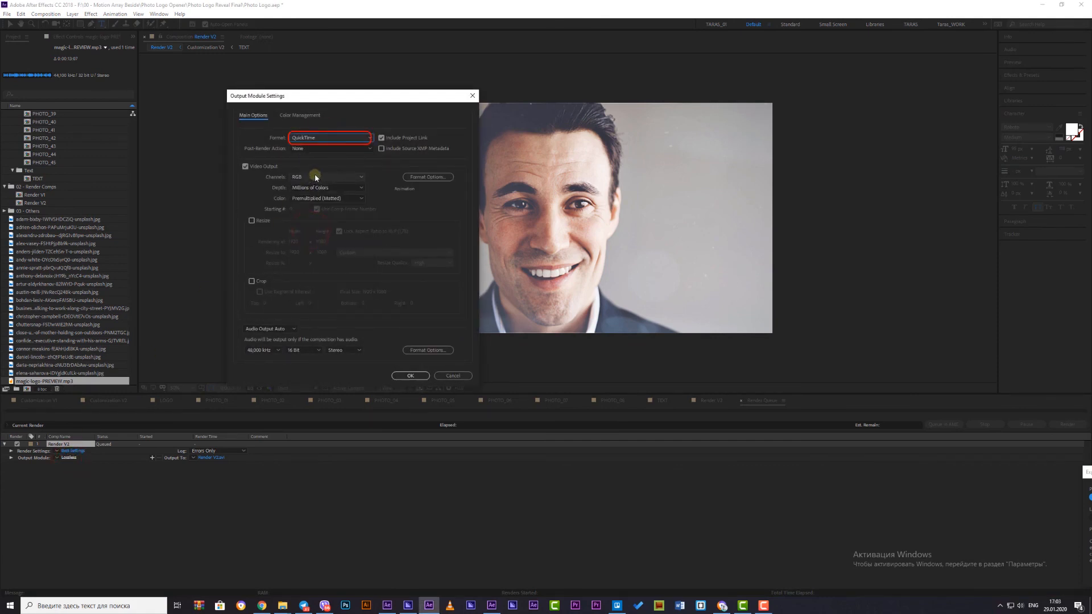
{"action": "left_click", "coordinate": [351, 138]}
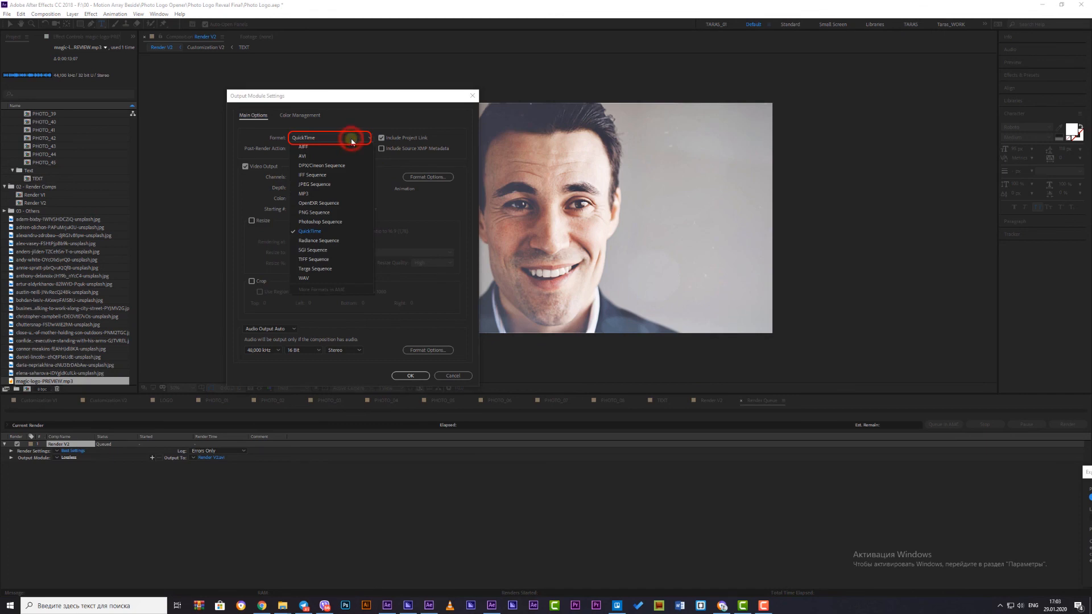
{"action": "left_click", "coordinate": [351, 138]}
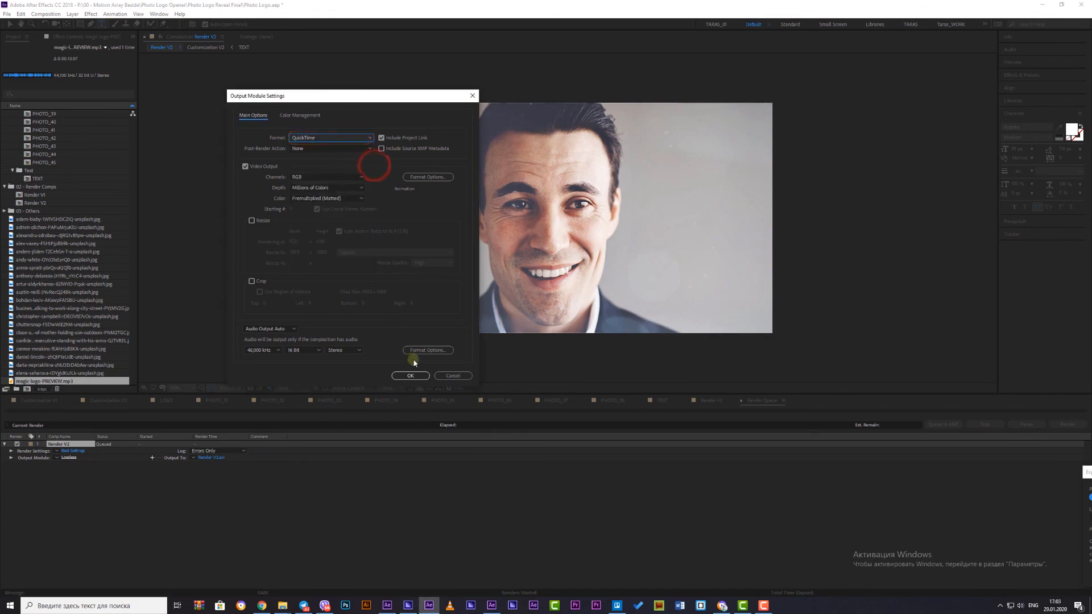
{"action": "left_click", "coordinate": [413, 375]}
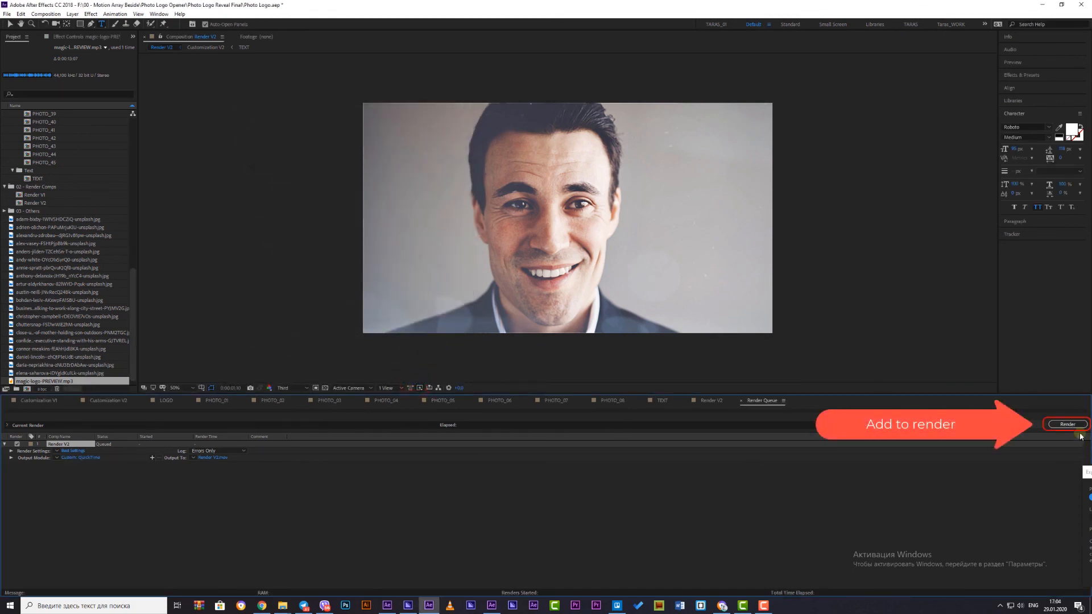